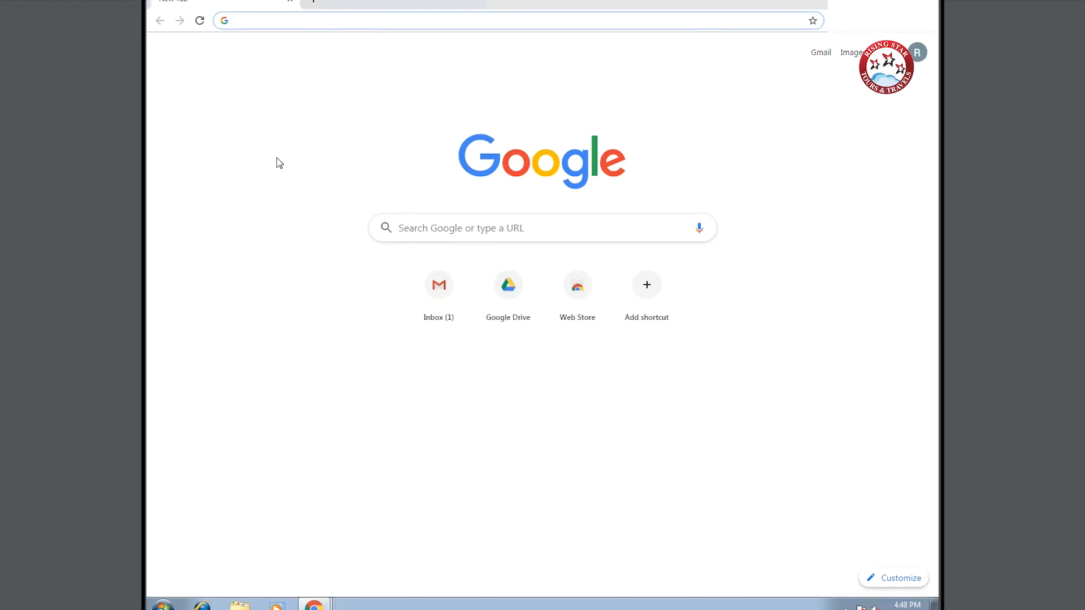
- Run a Google search for 'VFS HUNGARY' from Chrome's address bar
{"action": "type", "text": "VFS "}
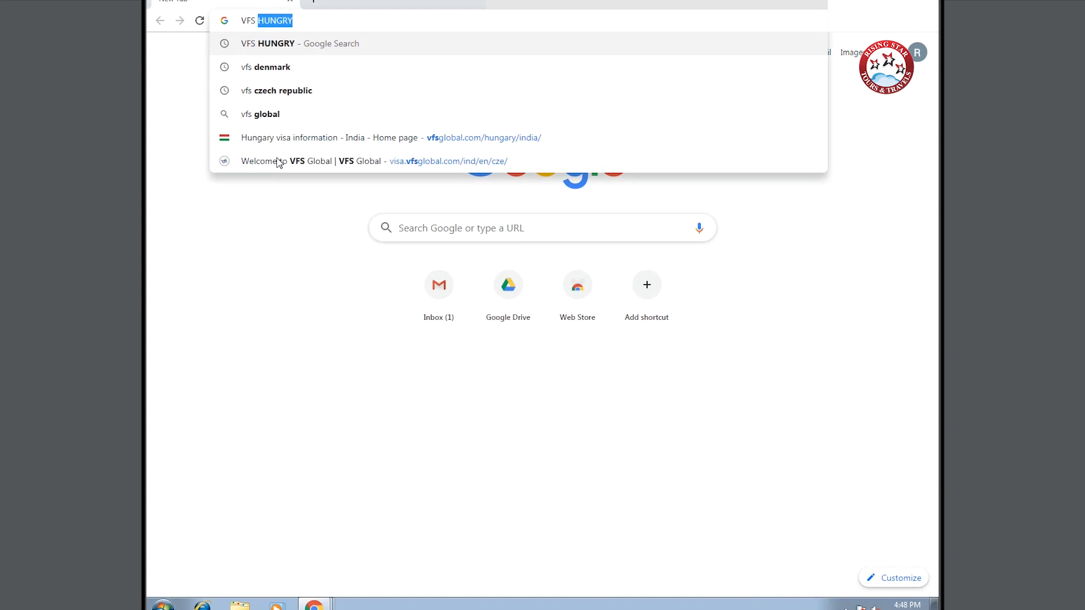
{"action": "type", "text": "HU"}
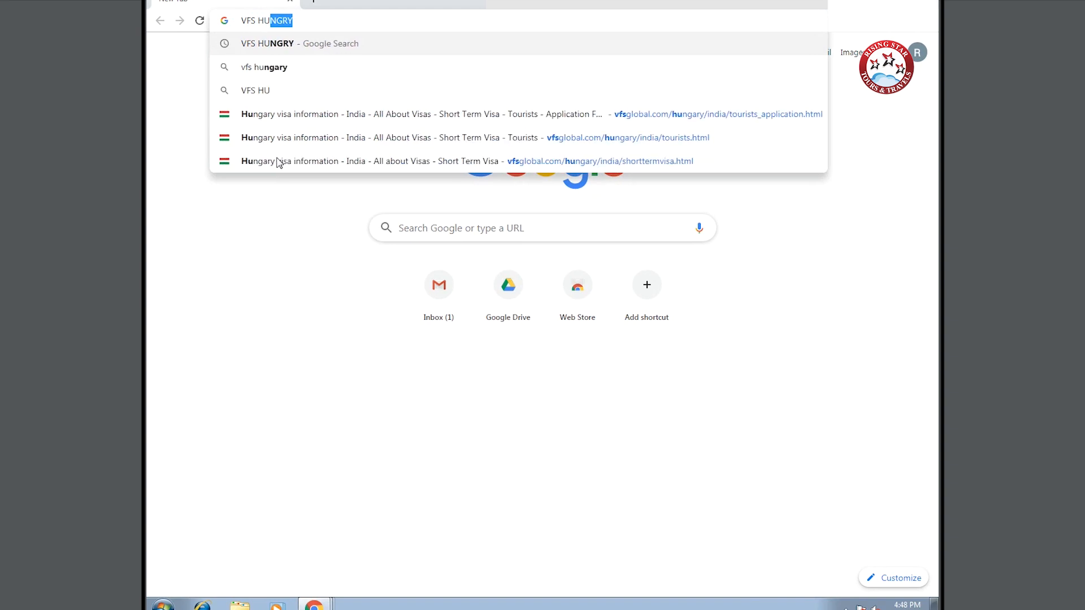
{"action": "type", "text": "NGARY"}
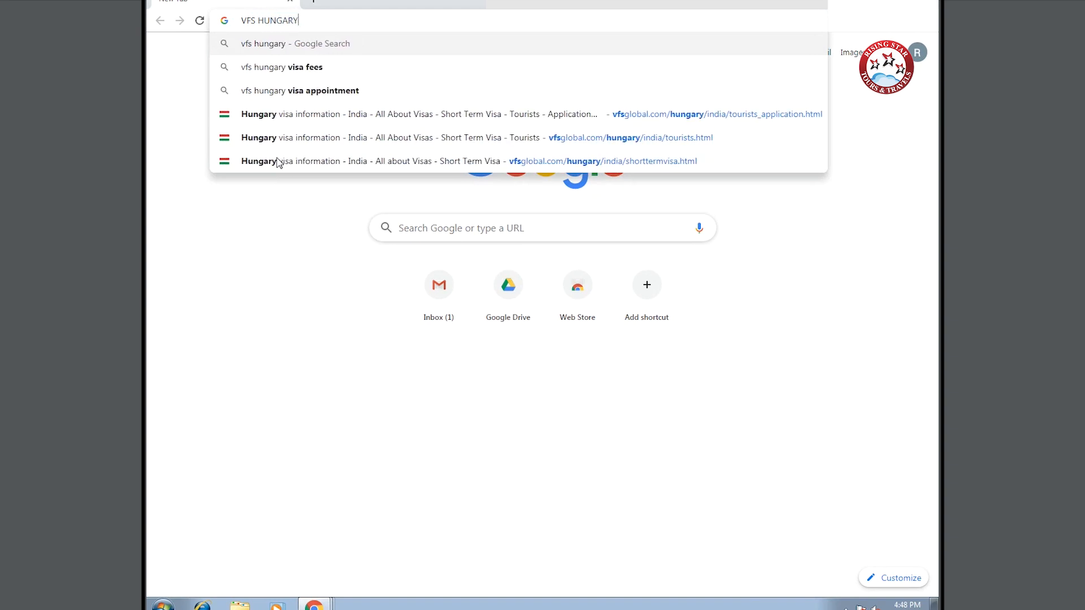
{"action": "key", "text": "Return"}
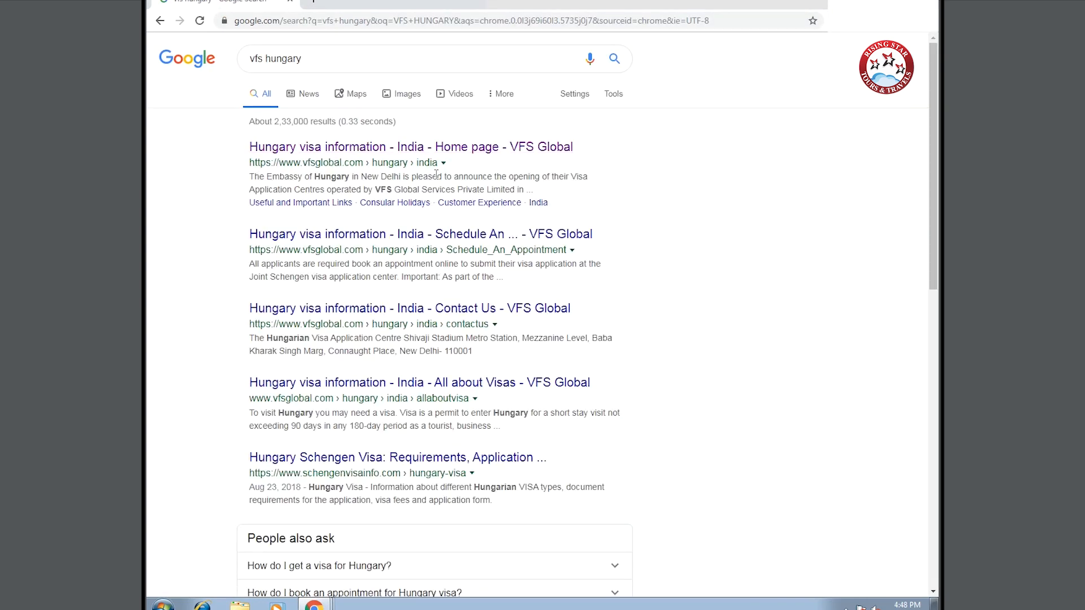
- Go from VFS Global's Hungary site to the short-term Tourists visa page
{"action": "left_click", "coordinate": [382, 150]}
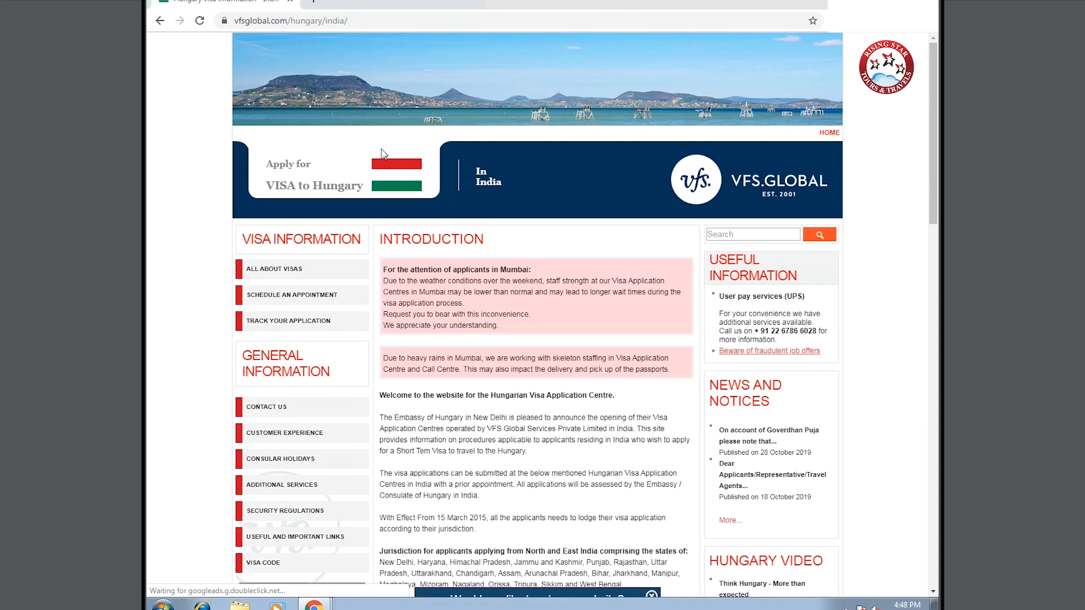
{"action": "left_click", "coordinate": [267, 271]}
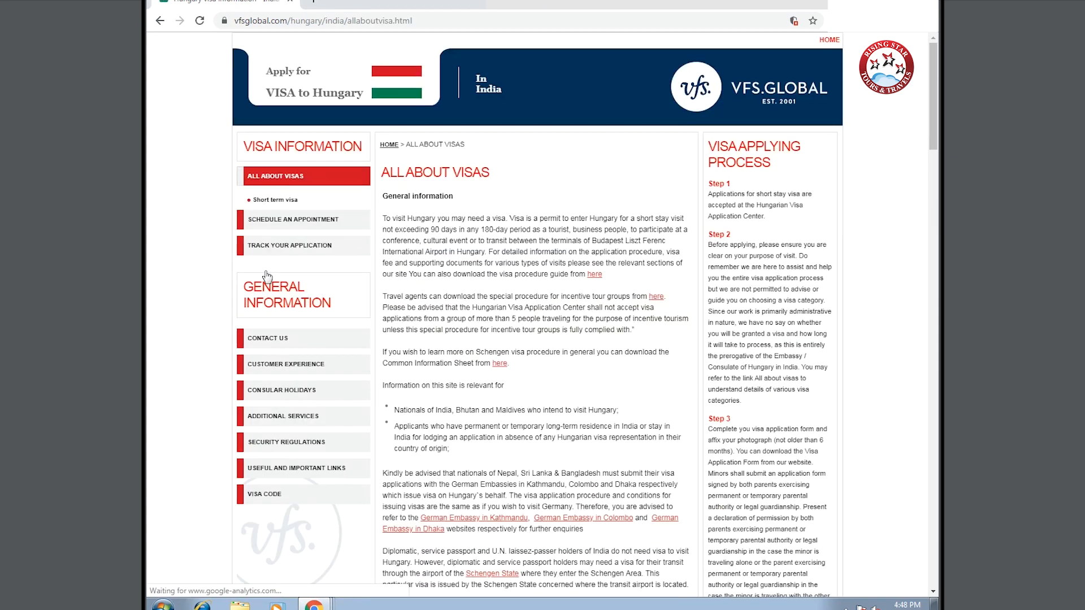
{"action": "left_click", "coordinate": [286, 201]}
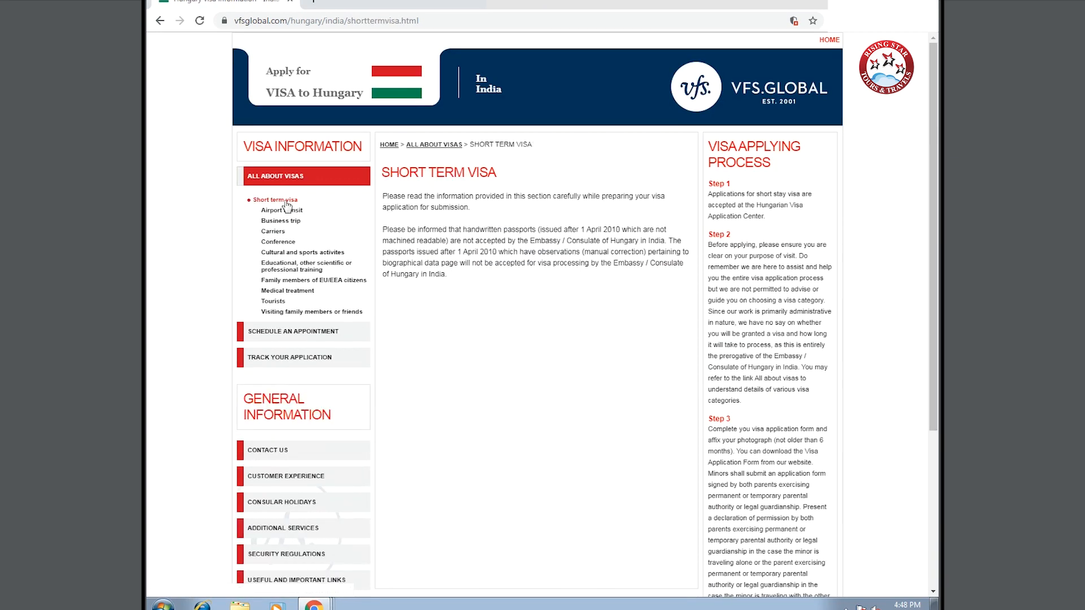
{"action": "left_click", "coordinate": [273, 302]}
- Open the tourist Visa Application Form PDF and download it
{"action": "left_click", "coordinate": [402, 205]}
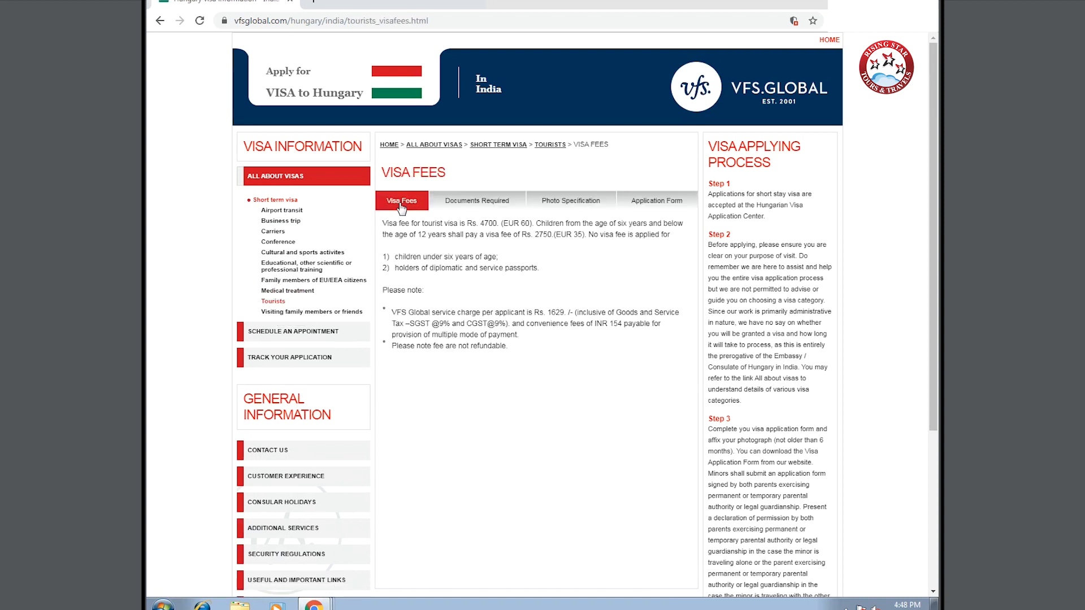
{"action": "left_click", "coordinate": [671, 204]}
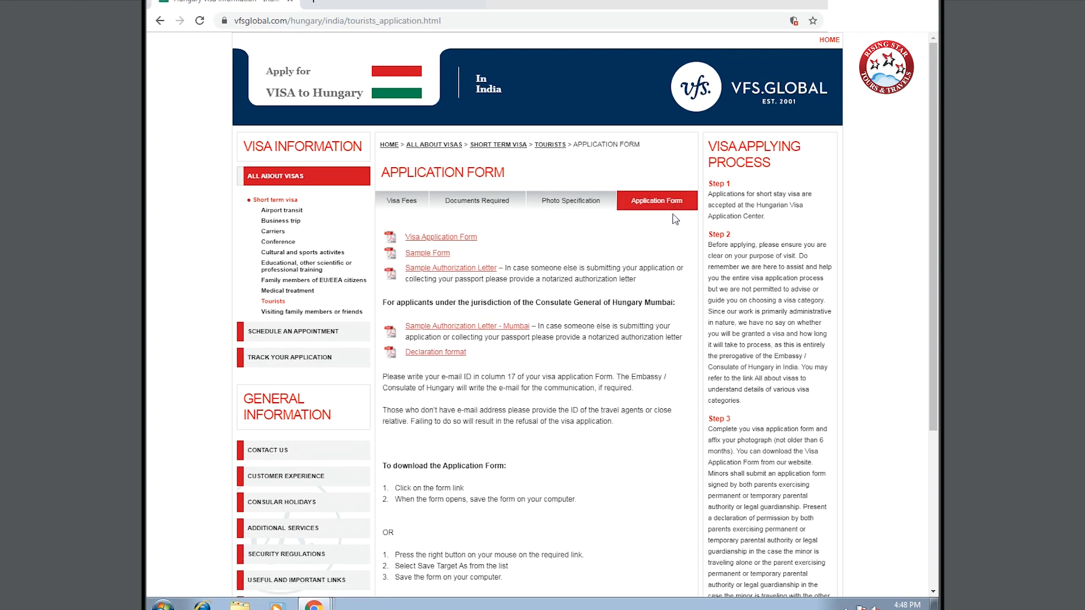
{"action": "left_click", "coordinate": [454, 237]}
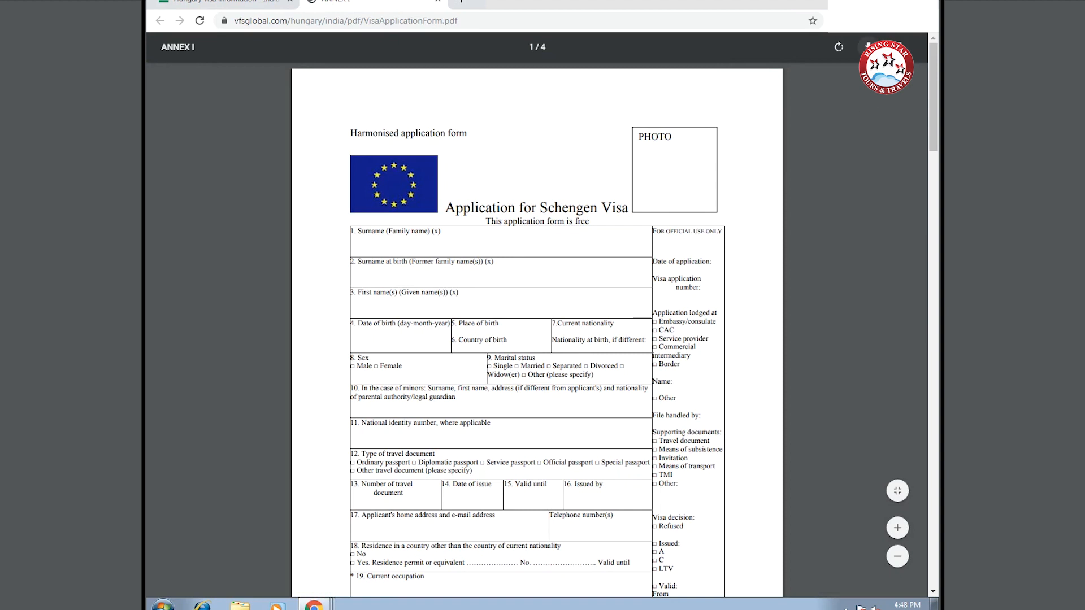
{"action": "left_click", "coordinate": [868, 46]}
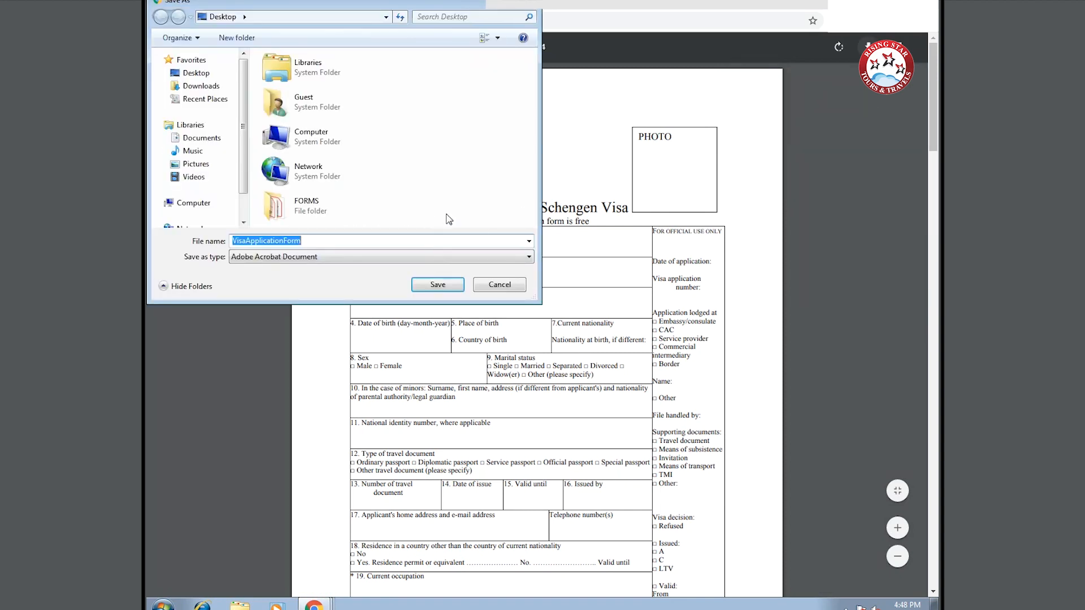
{"action": "type", "text": "HU"}
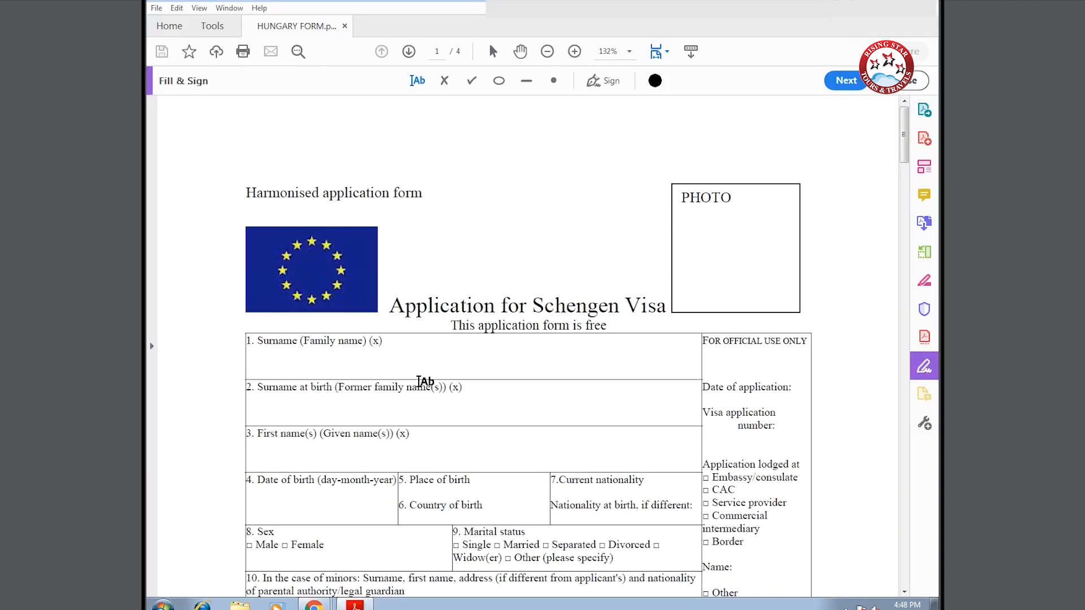
{"action": "left_click", "coordinate": [263, 365]}
{"action": "left_click", "coordinate": [263, 365]}
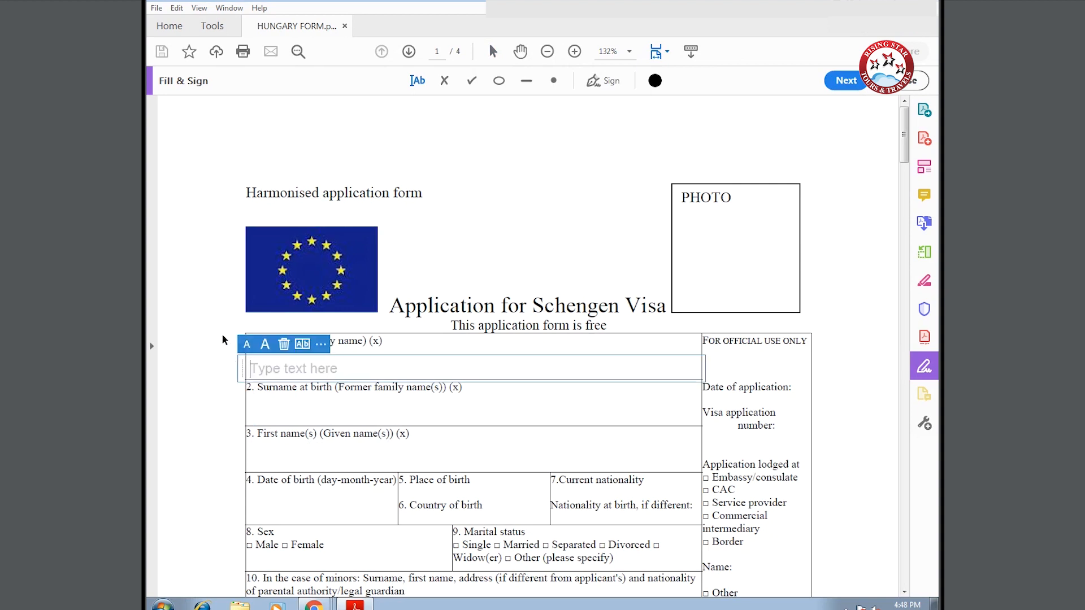
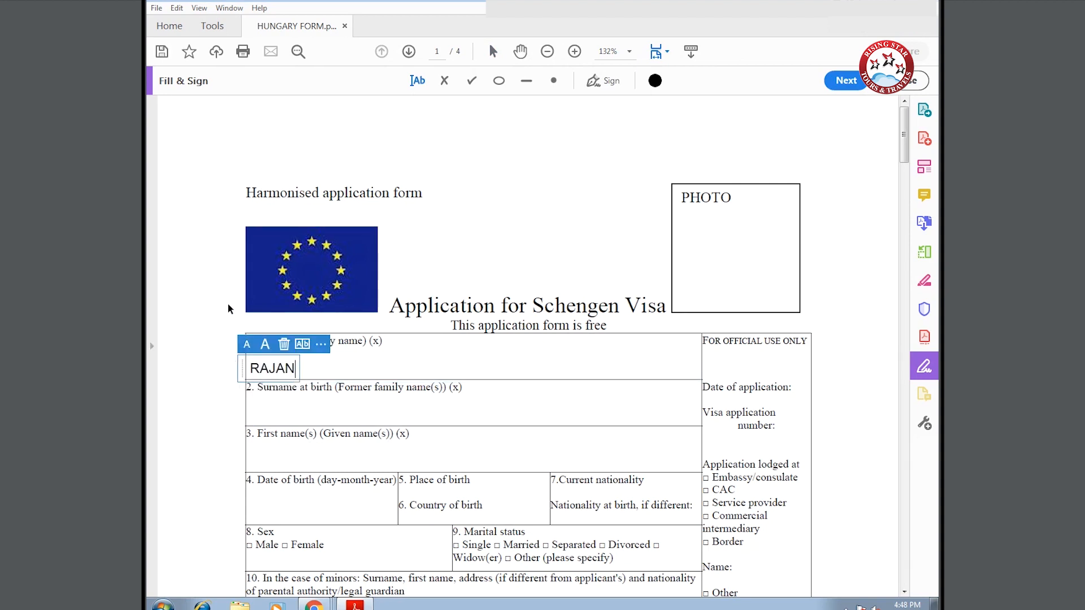
{"action": "left_click", "coordinate": [265, 413]}
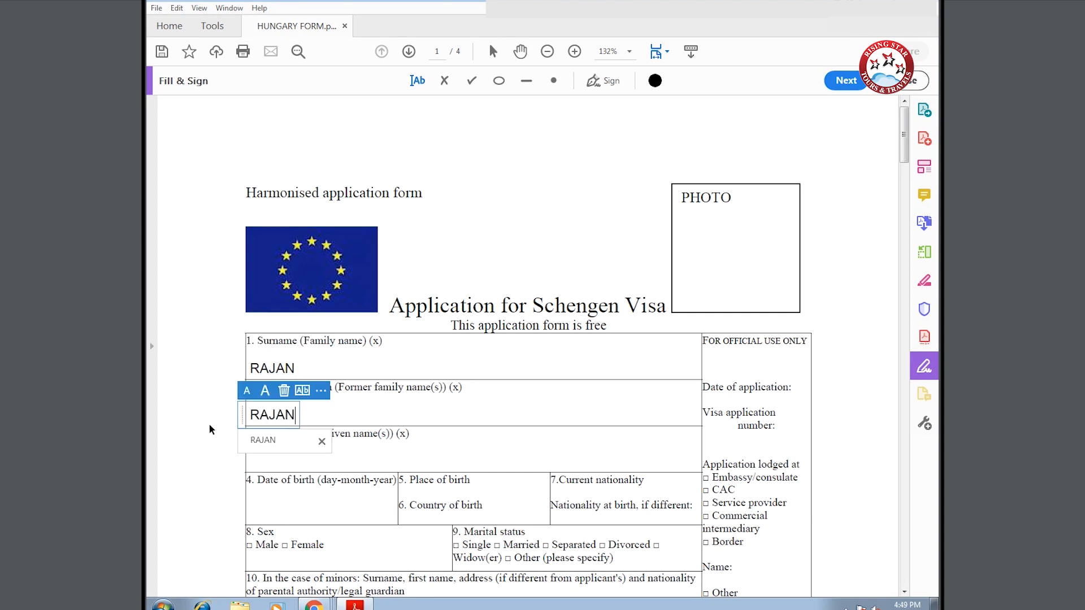
{"action": "left_click", "coordinate": [261, 460]}
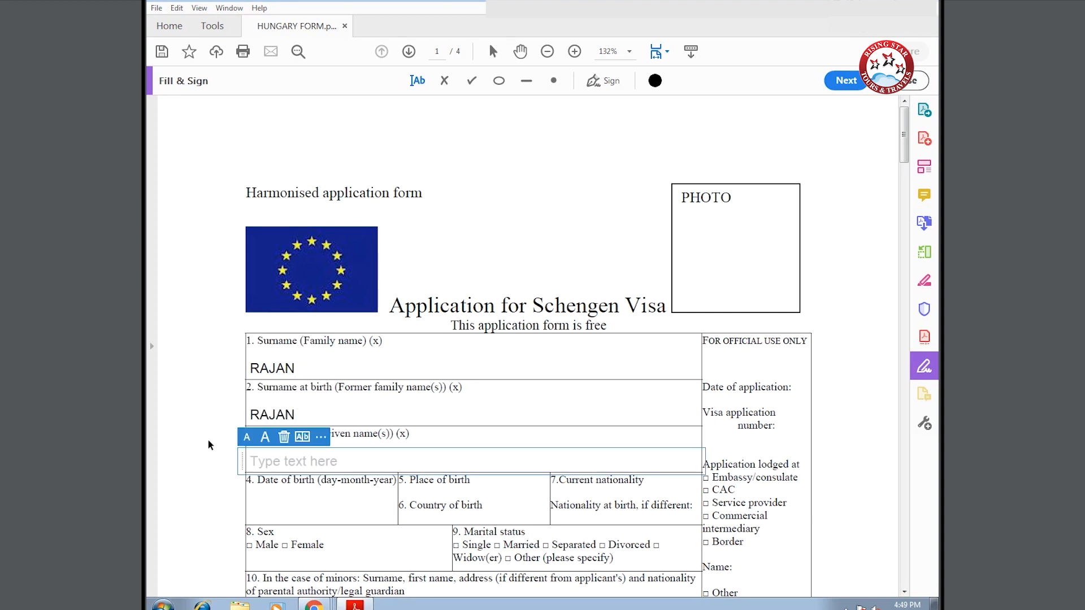
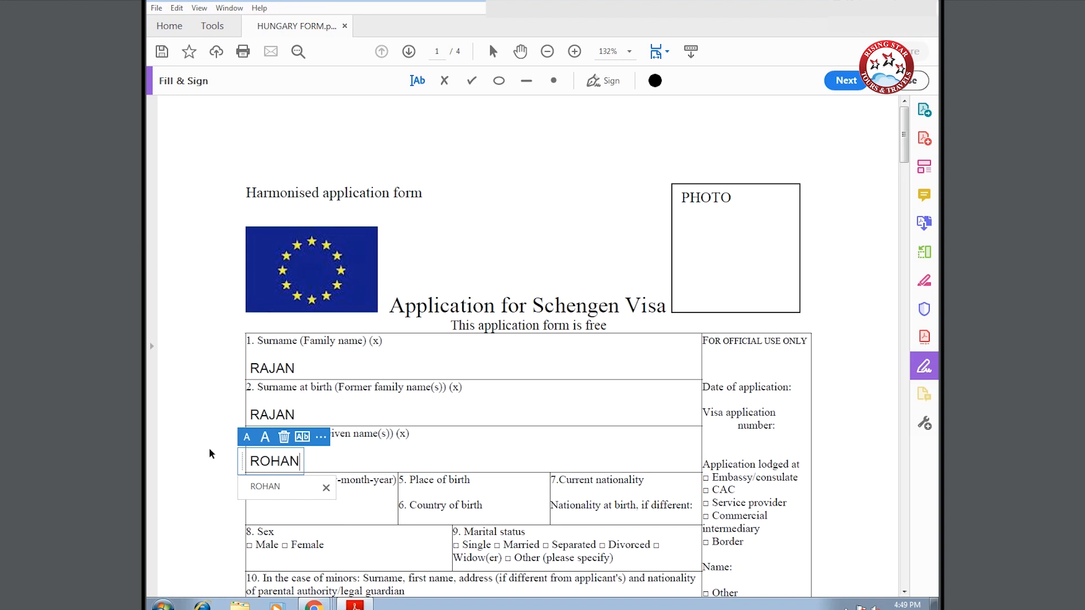
{"action": "left_click", "coordinate": [228, 508]}
{"action": "left_click", "coordinate": [244, 507]}
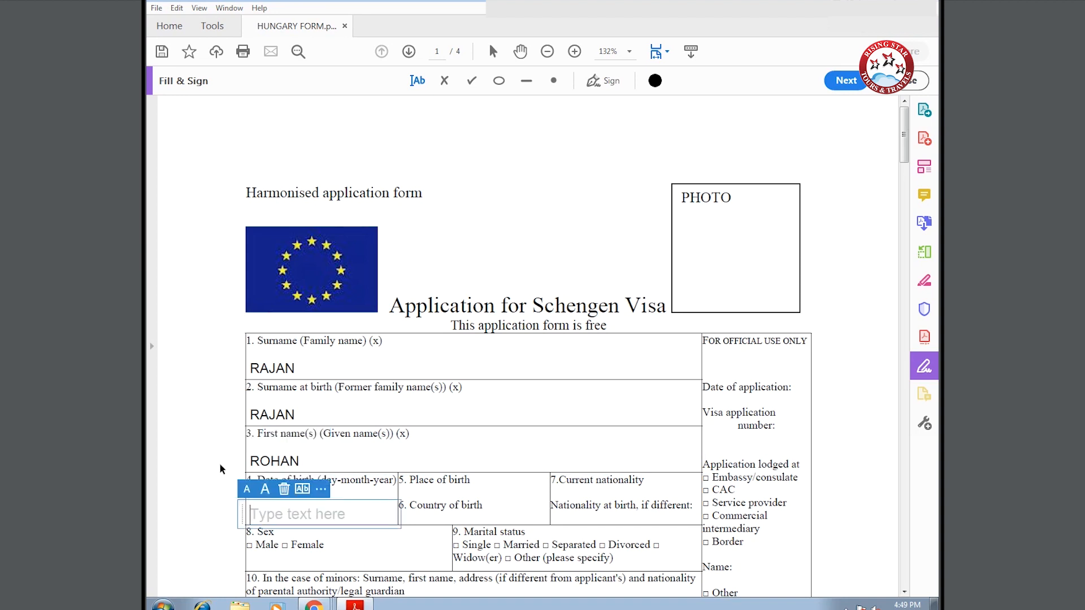
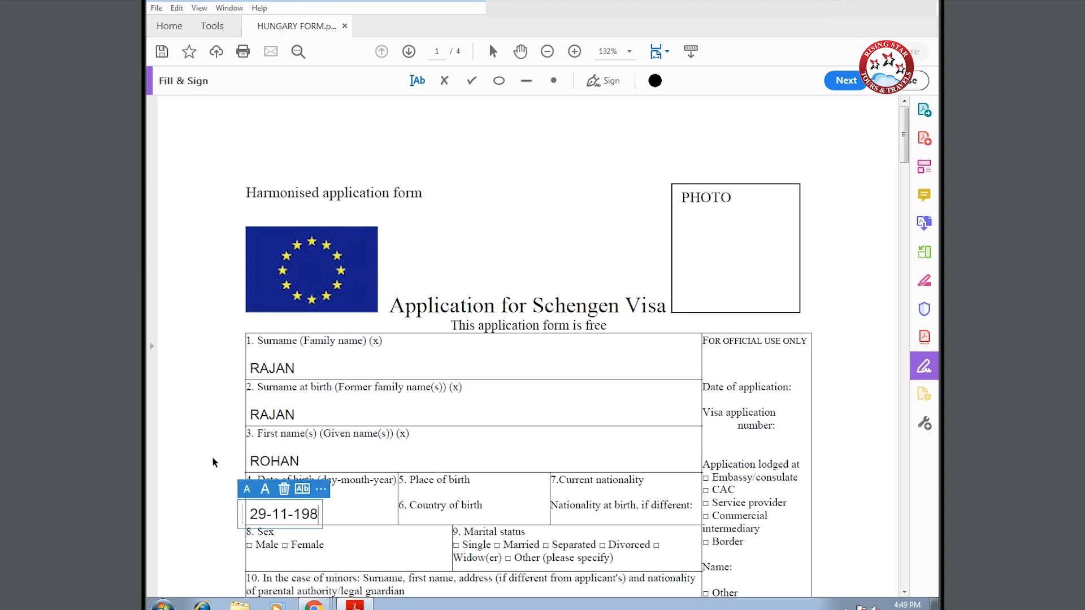
{"action": "key", "text": "Tab"}
{"action": "type", "text": "DELHI, DELHI"}
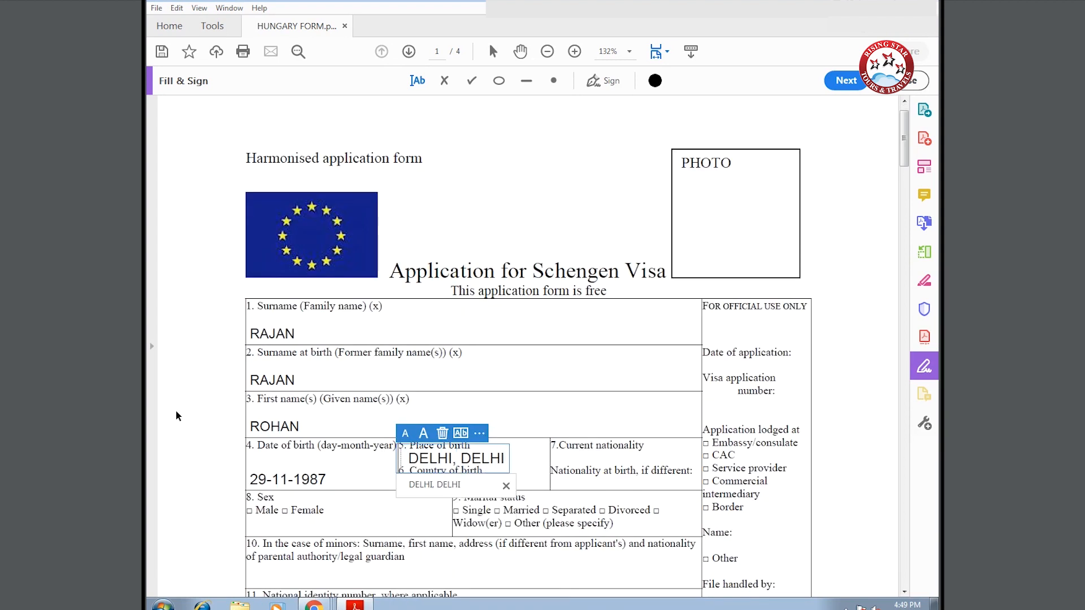
{"action": "left_click", "coordinate": [572, 459]}
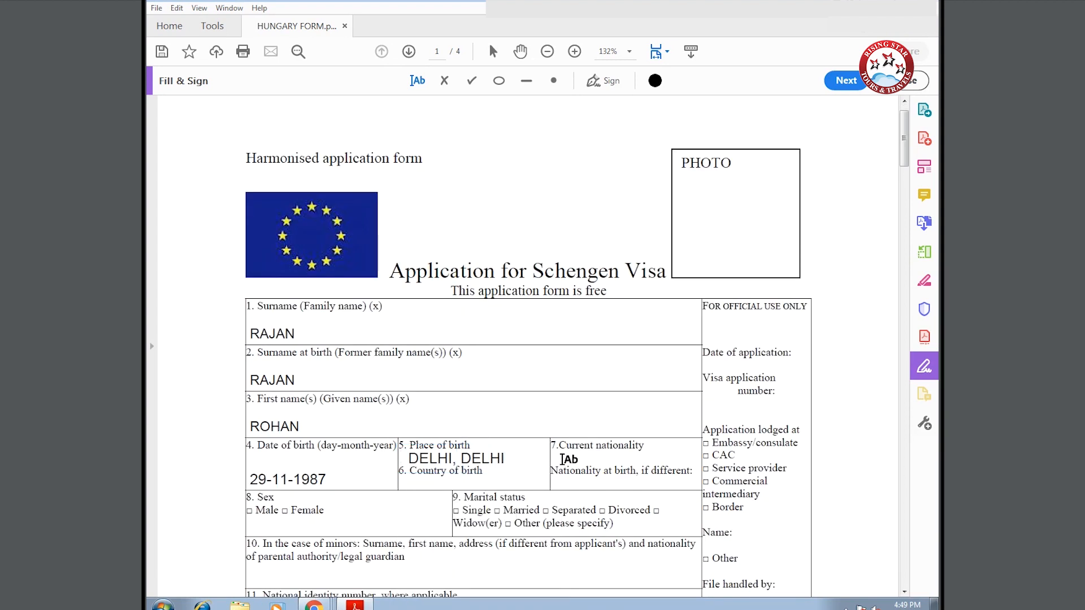
- Enter INDIA for current nationality, country of birth and nationality at birth; tick Male and Single
{"action": "left_click", "coordinate": [562, 458]}
{"action": "type", "text": "INDIA"}
{"action": "left_click", "coordinate": [409, 481]}
{"action": "left_click", "coordinate": [409, 483]}
{"action": "type", "text": "INDIA"}
{"action": "left_click", "coordinate": [563, 480]}
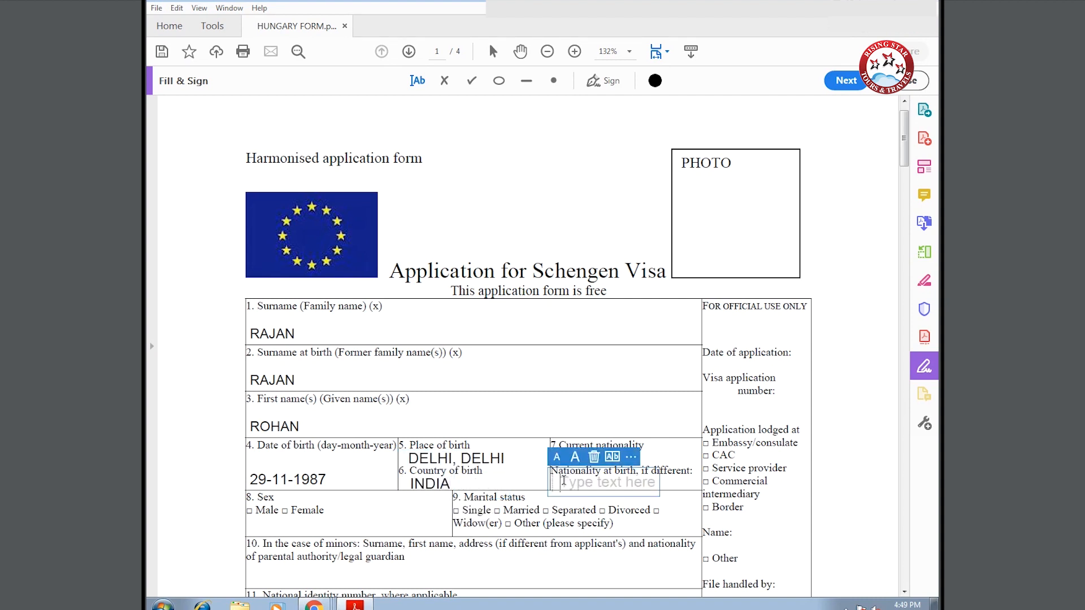
{"action": "type", "text": "INDIA"}
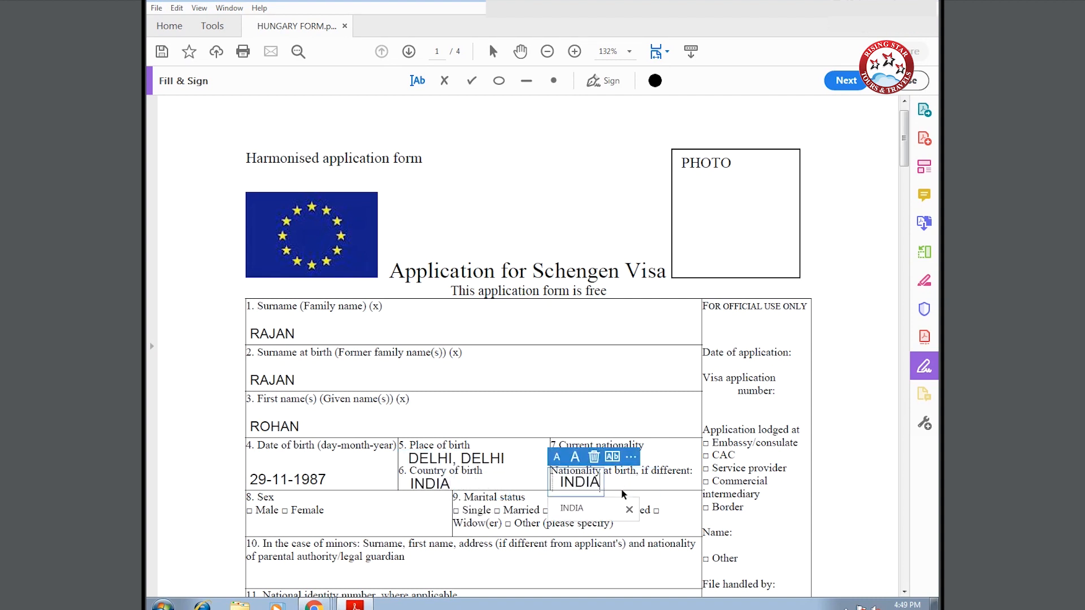
{"action": "left_click", "coordinate": [249, 510]}
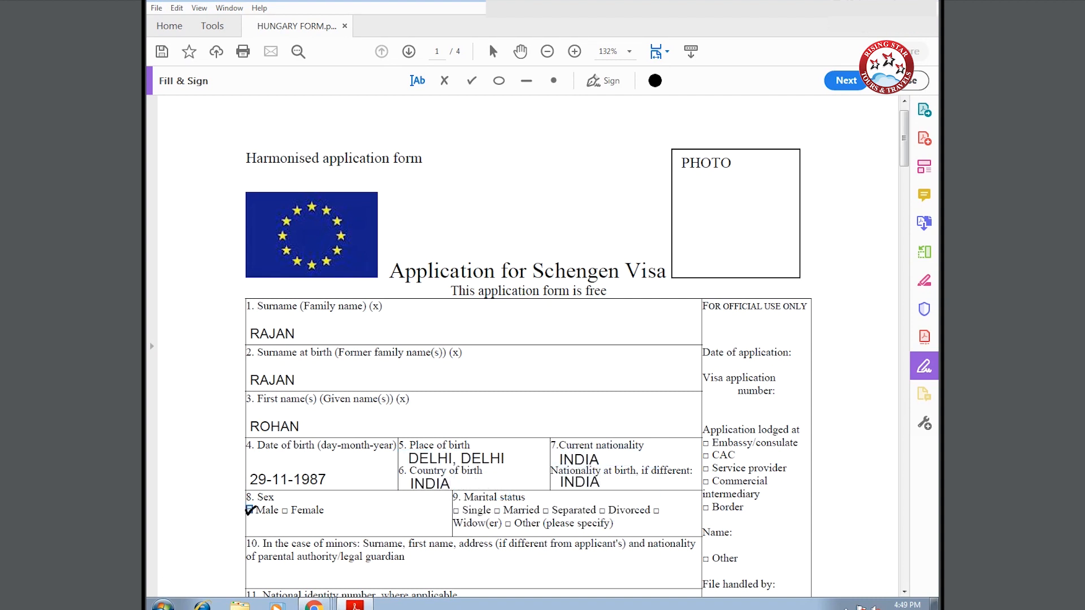
{"action": "left_click", "coordinate": [458, 509]}
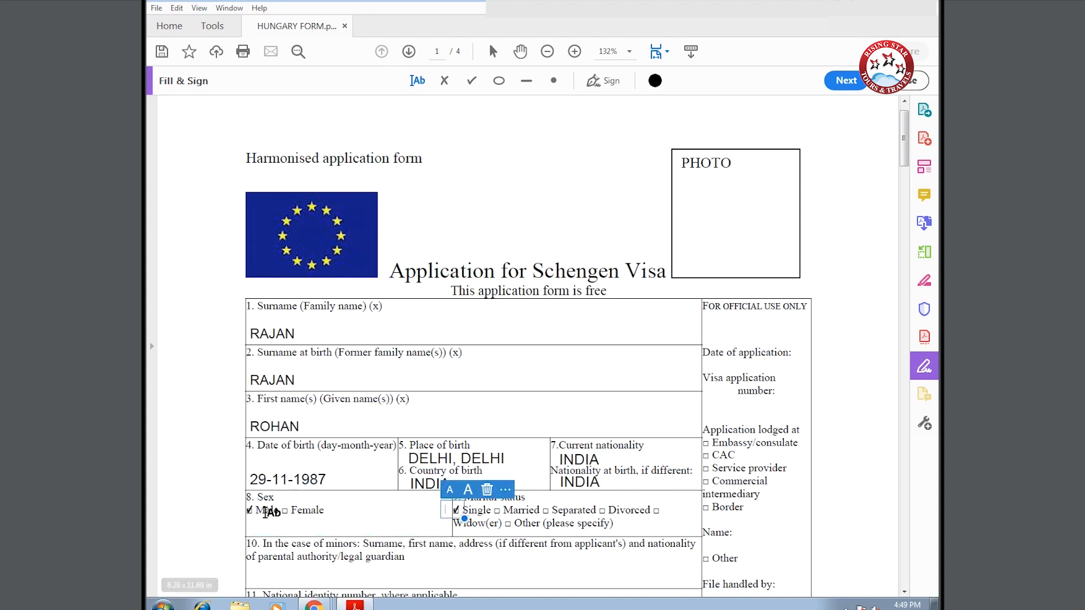
- Tick Ordinary passport and enter number P1234567, issue date 25-12-2017, expiry 24-12-2027
{"action": "scroll", "coordinate": [265, 512], "scroll_direction": "down", "scroll_amount": 2}
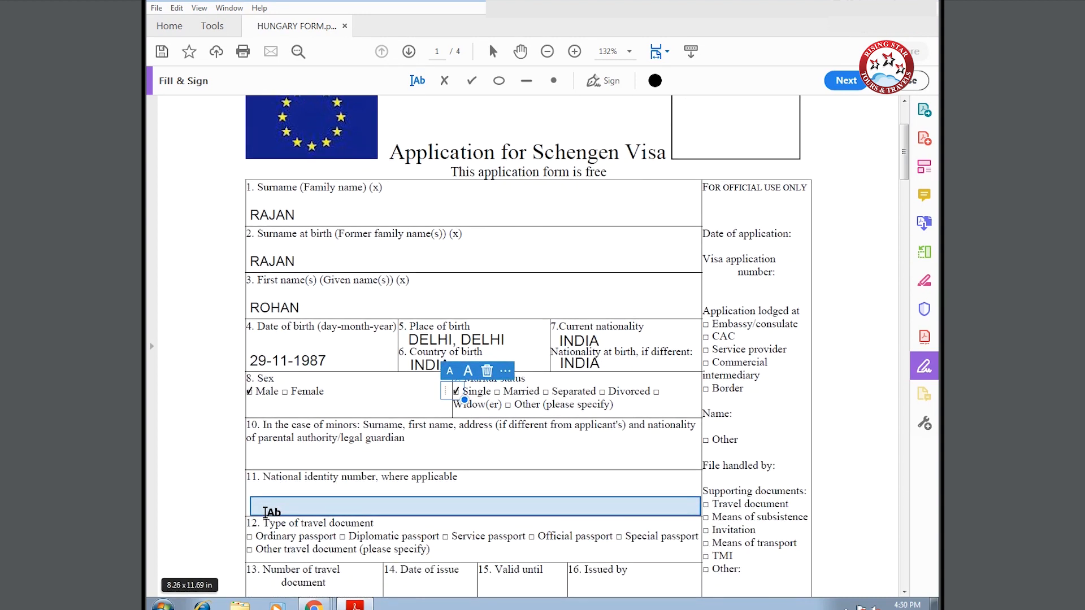
{"action": "scroll", "coordinate": [265, 512], "scroll_direction": "down", "scroll_amount": 1}
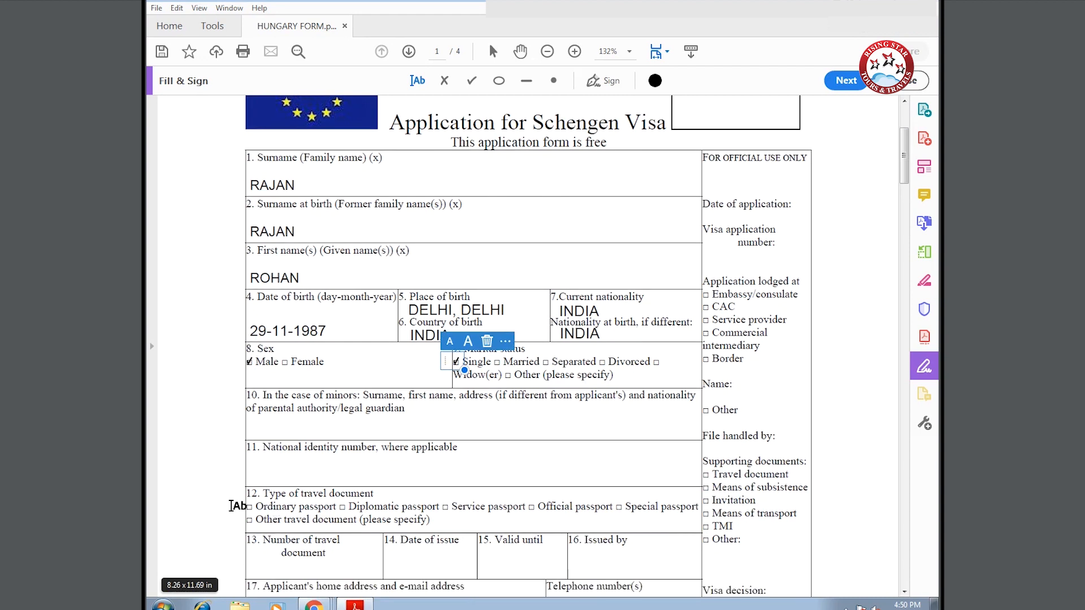
{"action": "left_click", "coordinate": [249, 506]}
{"action": "left_click", "coordinate": [249, 567]}
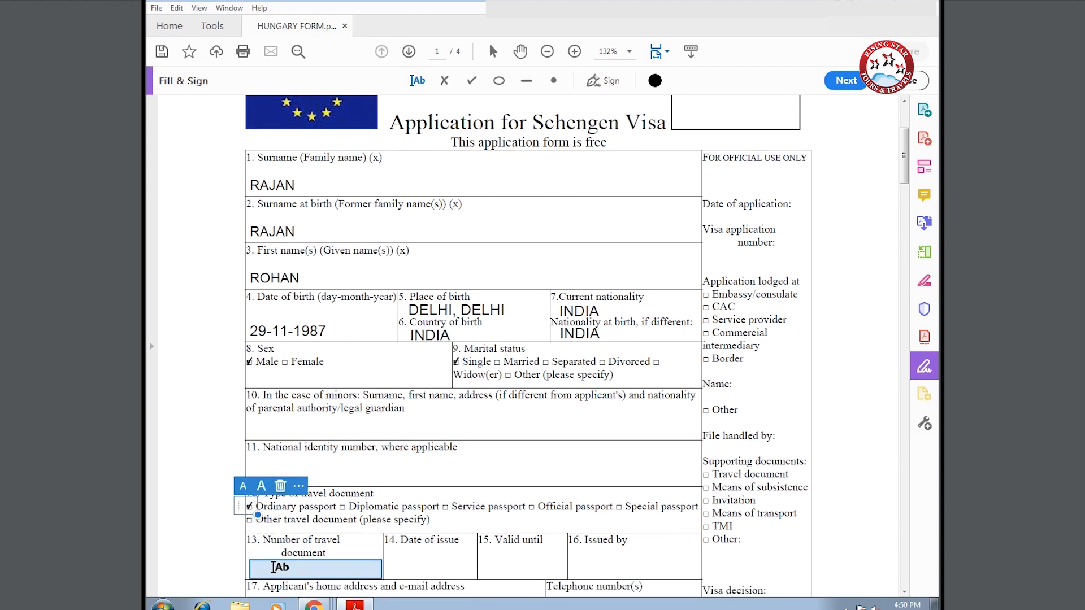
{"action": "type", "text": "P"}
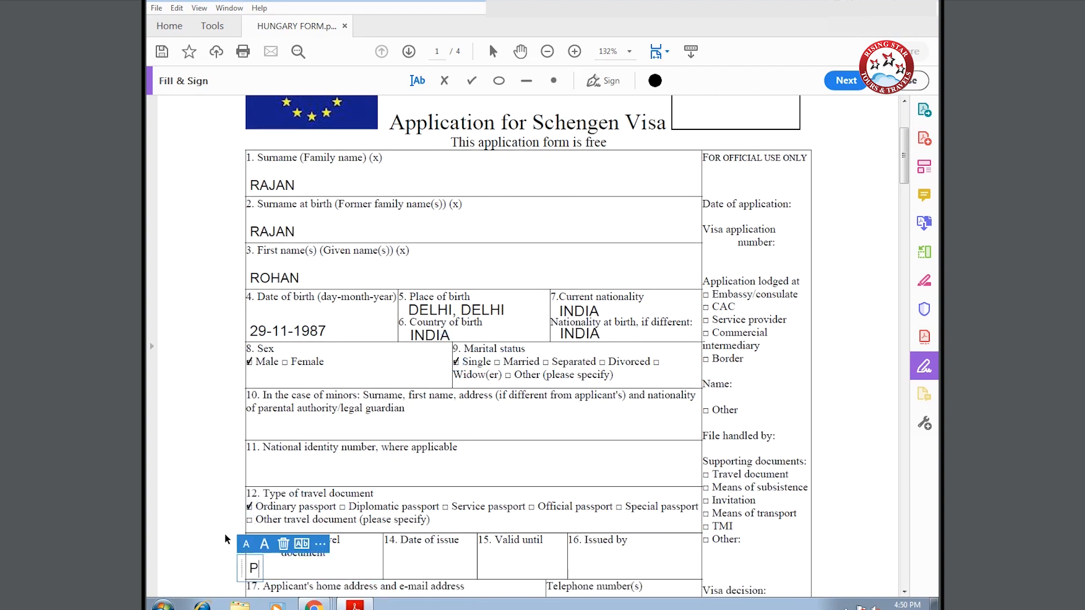
{"action": "type", "text": "123"}
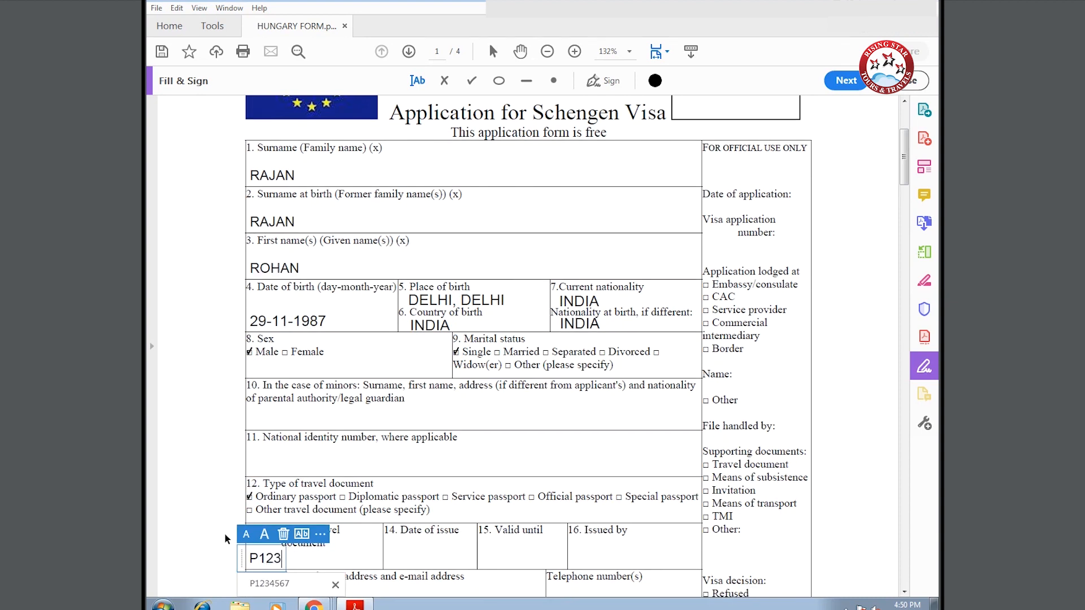
{"action": "type", "text": "4567"}
{"action": "left_click", "coordinate": [400, 558]}
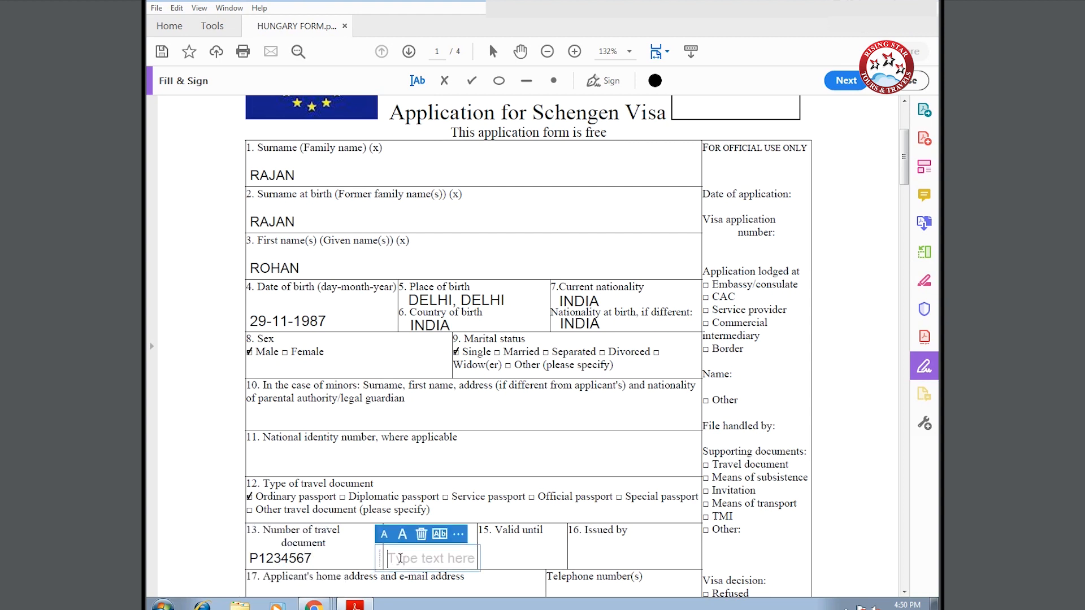
{"action": "type", "text": "25-12-2017"}
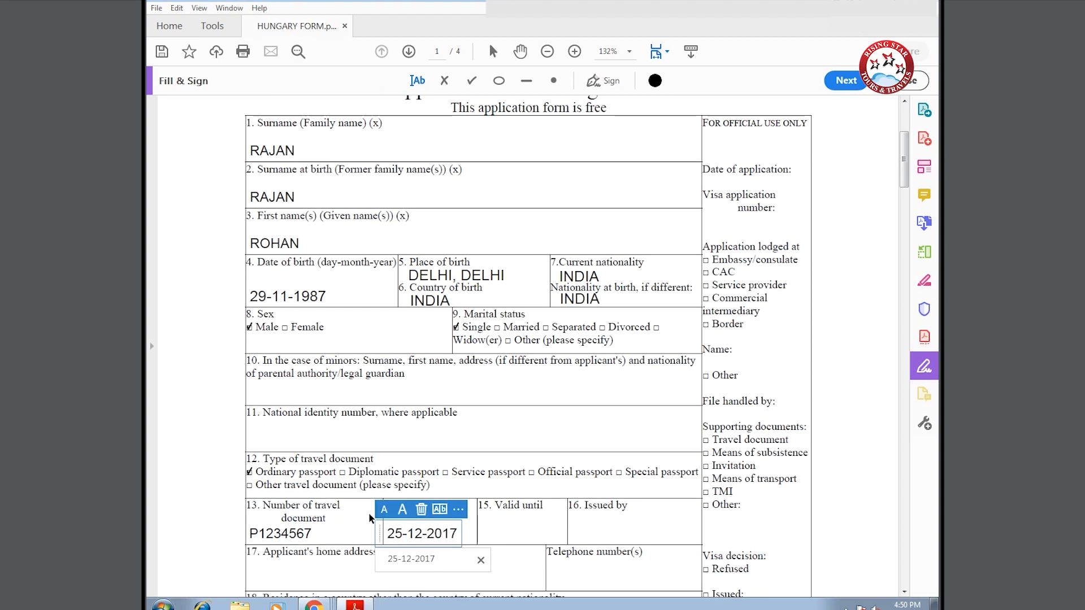
{"action": "left_click", "coordinate": [482, 533]}
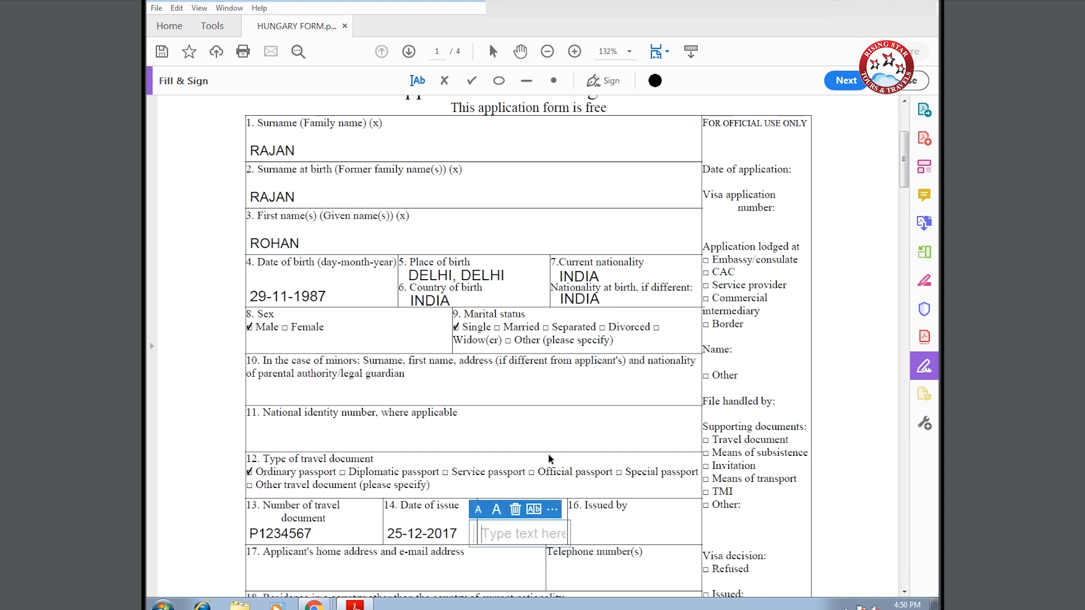
{"action": "type", "text": "24-12-2027"}
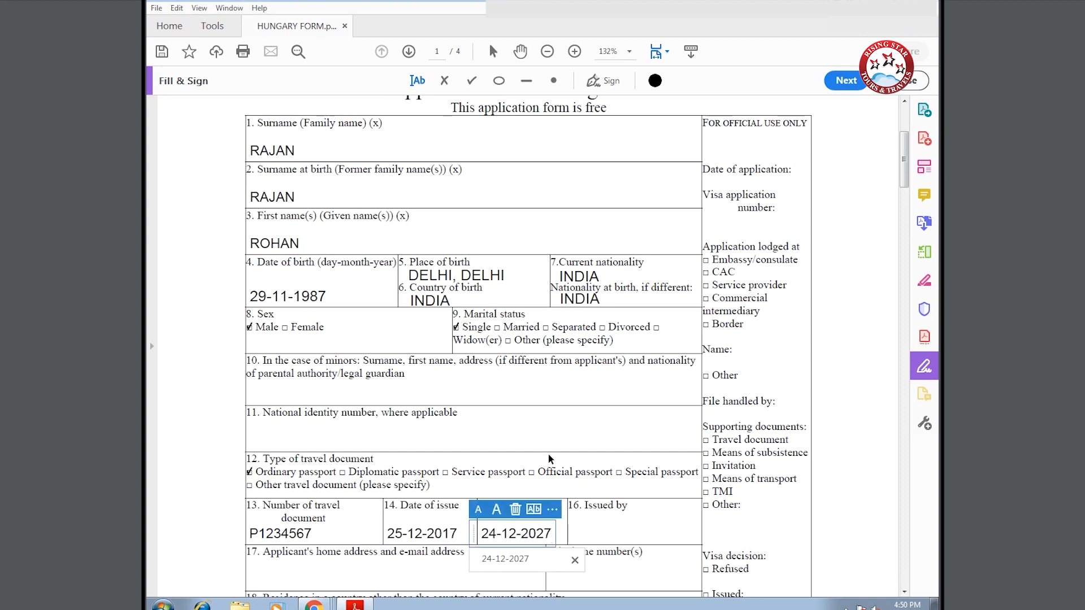
{"action": "key", "text": "Tab"}
- Enter issuer RPO DELHI, the home address placeholder and a phone number; tick No for residence elsewhere
{"action": "type", "text": "R"}
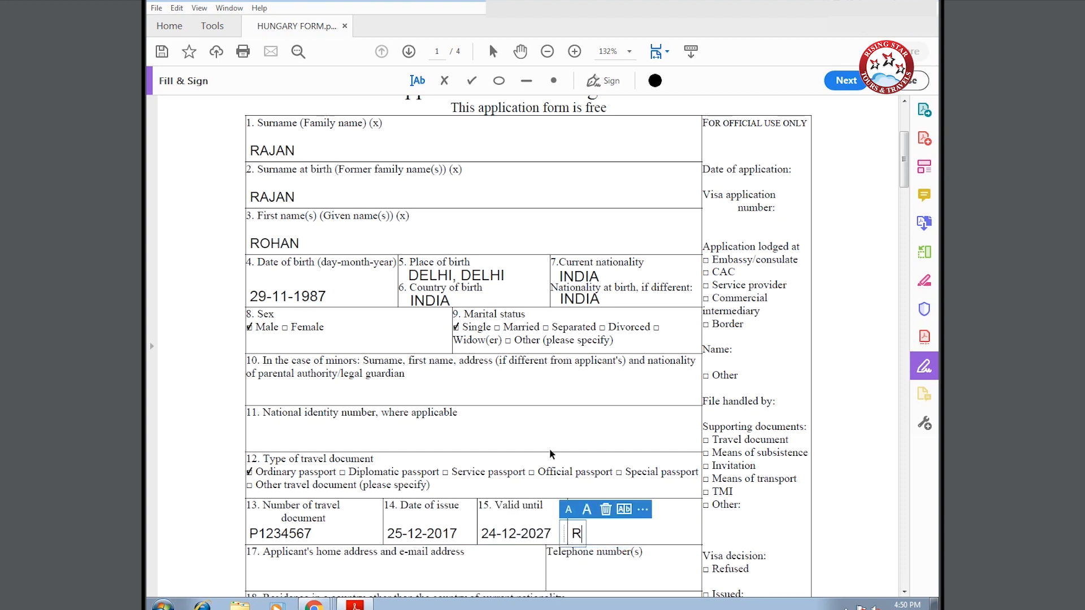
{"action": "type", "text": "PO DELHI"}
{"action": "key", "text": "Tab"}
{"action": "type", "text": "CURRENT "}
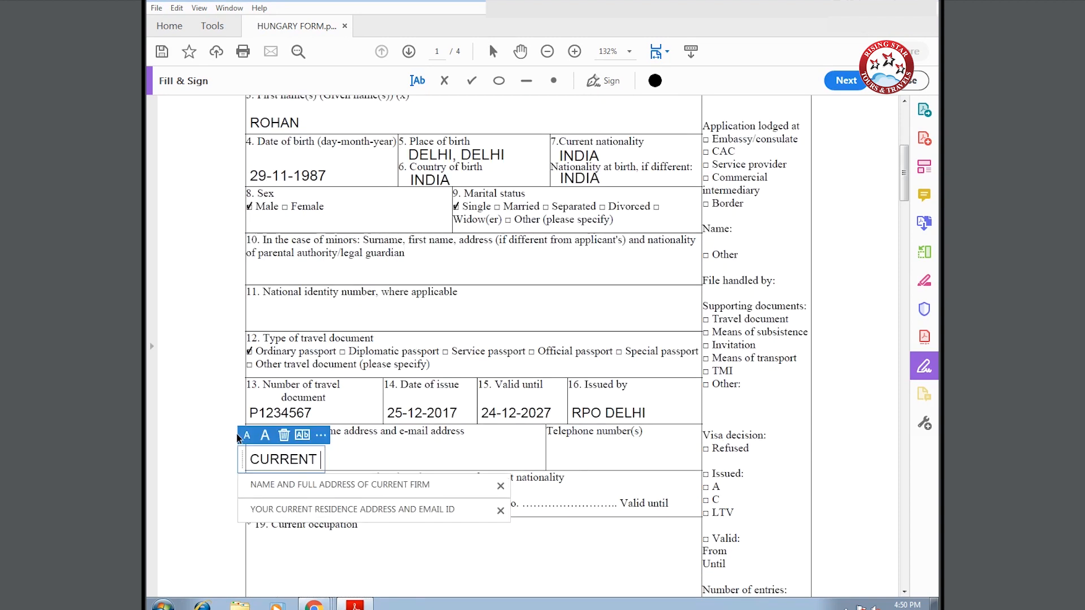
{"action": "type", "text": "RESIDENCE A"}
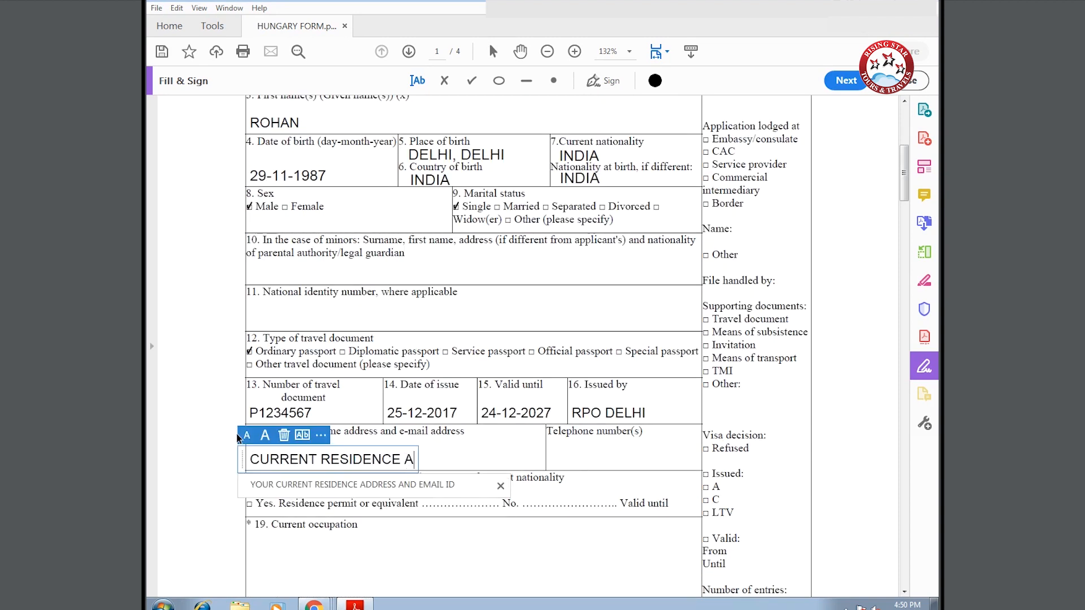
{"action": "type", "text": "DDRESS AND EMAIL"}
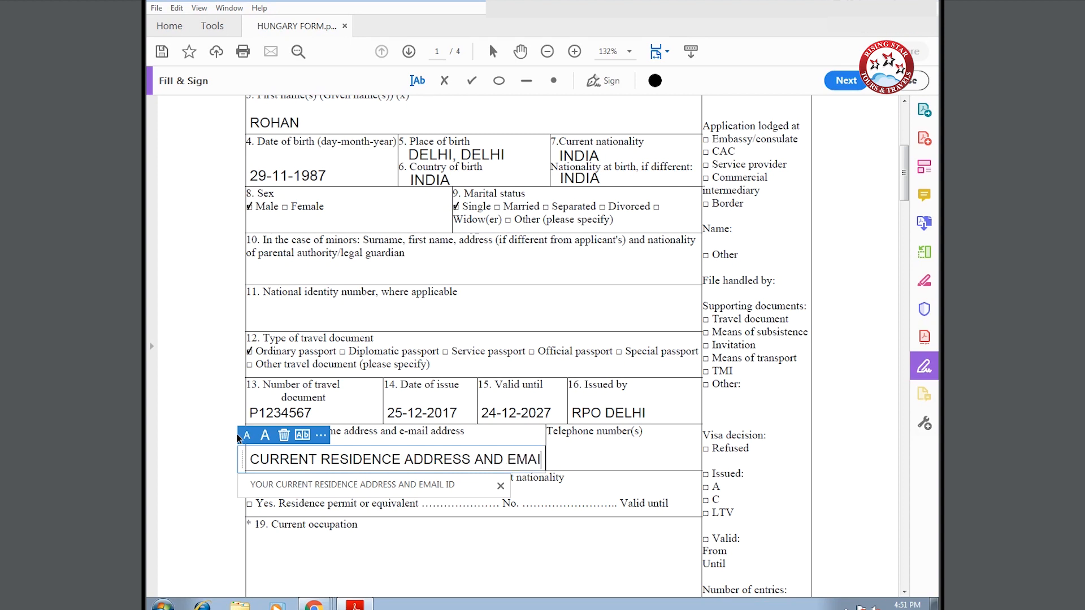
{"action": "type", "text": " ID"}
{"action": "key", "text": "Tab"}
{"action": "type", "text": "98XXXXXX69"}
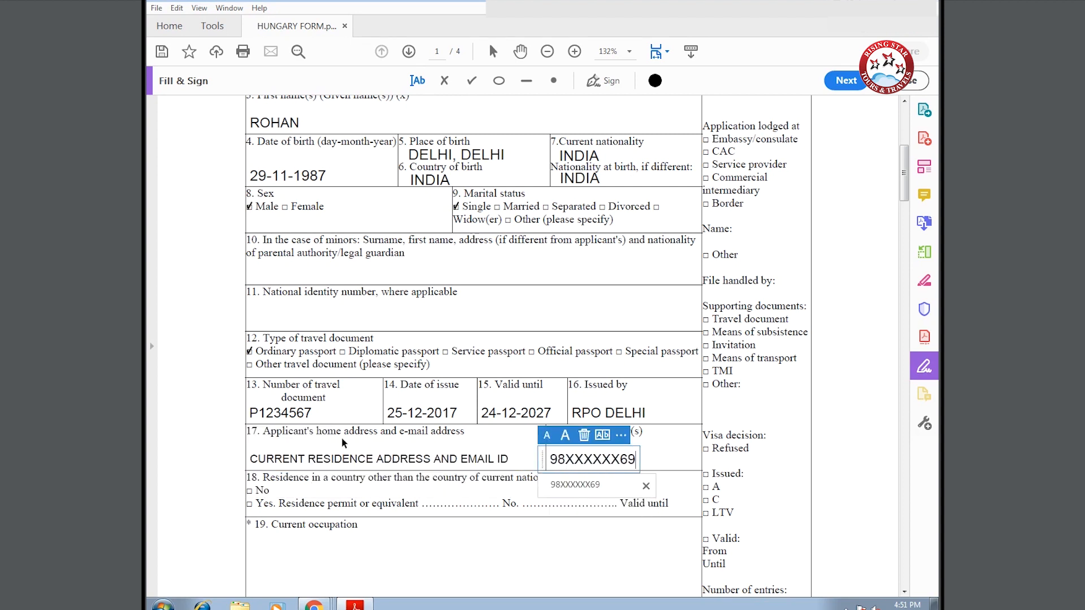
{"action": "left_click", "coordinate": [249, 489]}
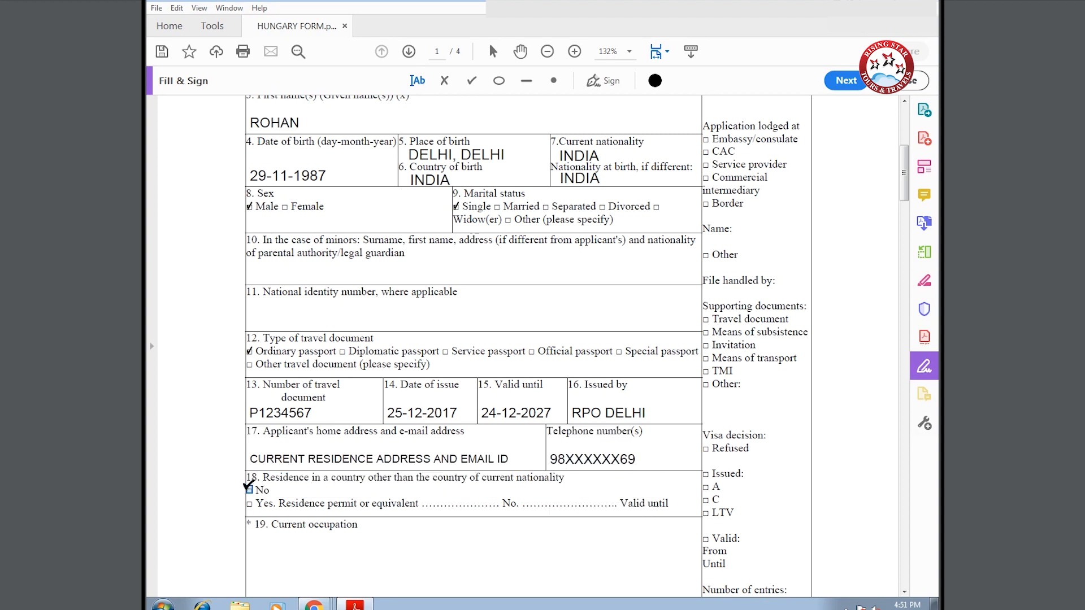
- Enter occupation SELF EMPLOYED / EMPLOYED, employer NAME AND ADDRESS OF THE FIRM, and tick Tourism
{"action": "left_click", "coordinate": [274, 539]}
{"action": "type", "text": "SE"}
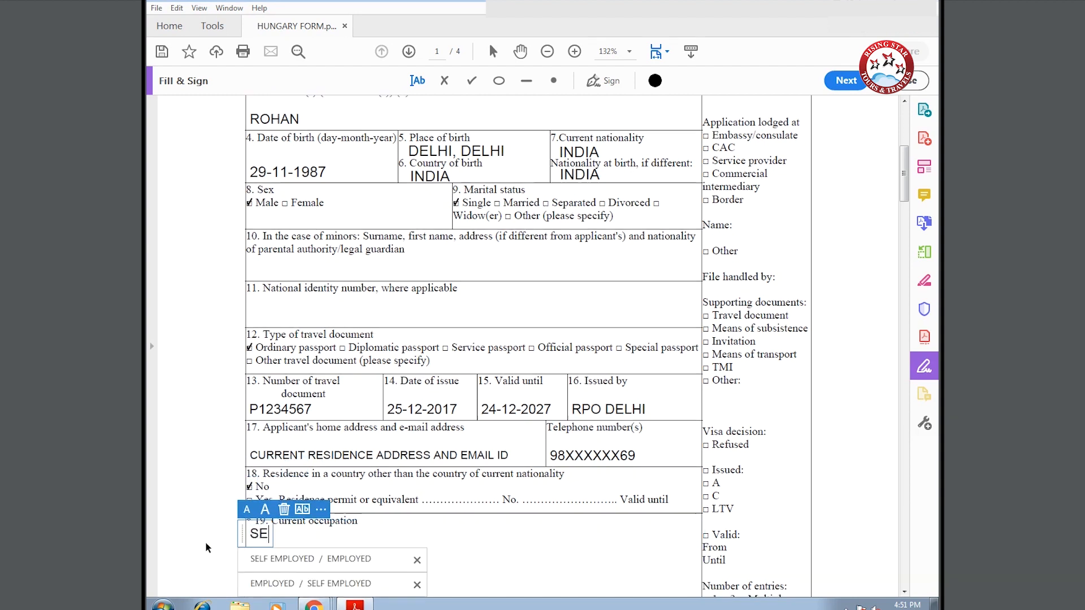
{"action": "type", "text": "LF EMPLOYED "}
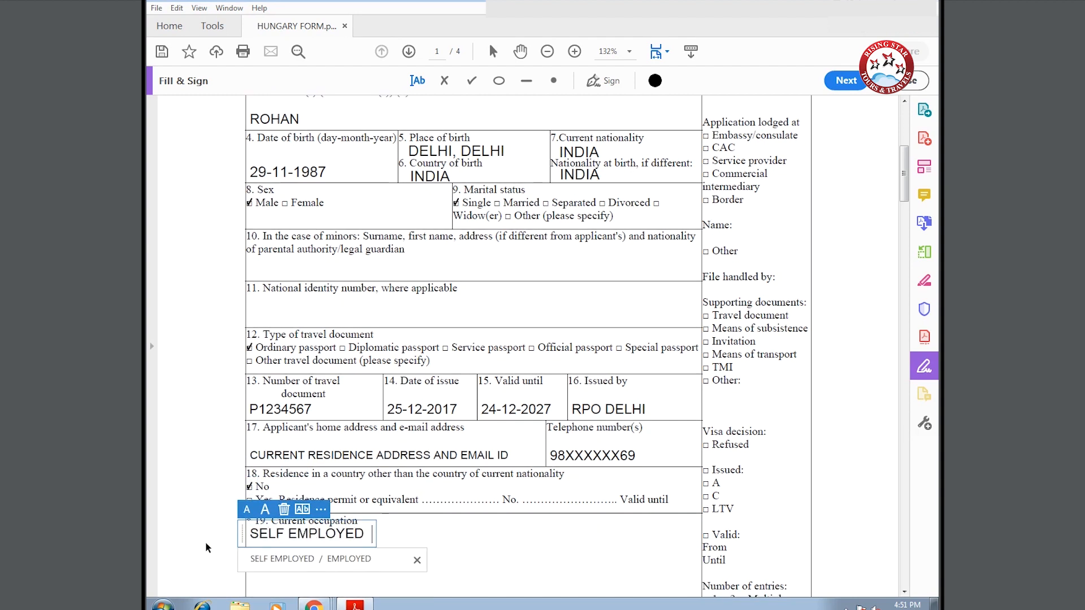
{"action": "type", "text": "/ EMPLOYED"}
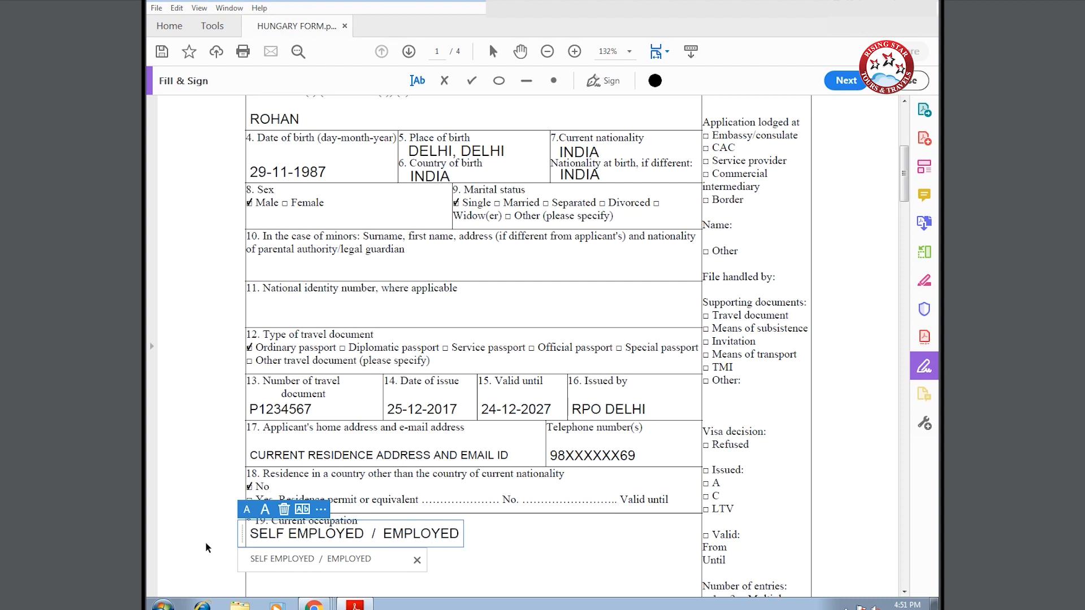
{"action": "scroll", "coordinate": [406, 537], "scroll_direction": "down", "scroll_amount": 7}
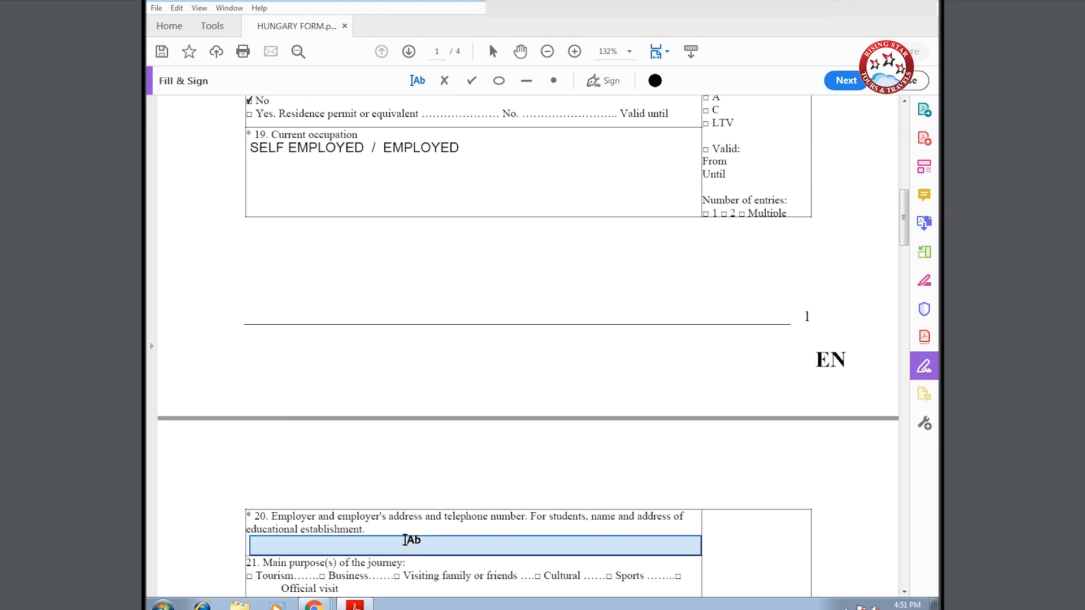
{"action": "left_click", "coordinate": [408, 519]}
{"action": "type", "text": "NAME"}
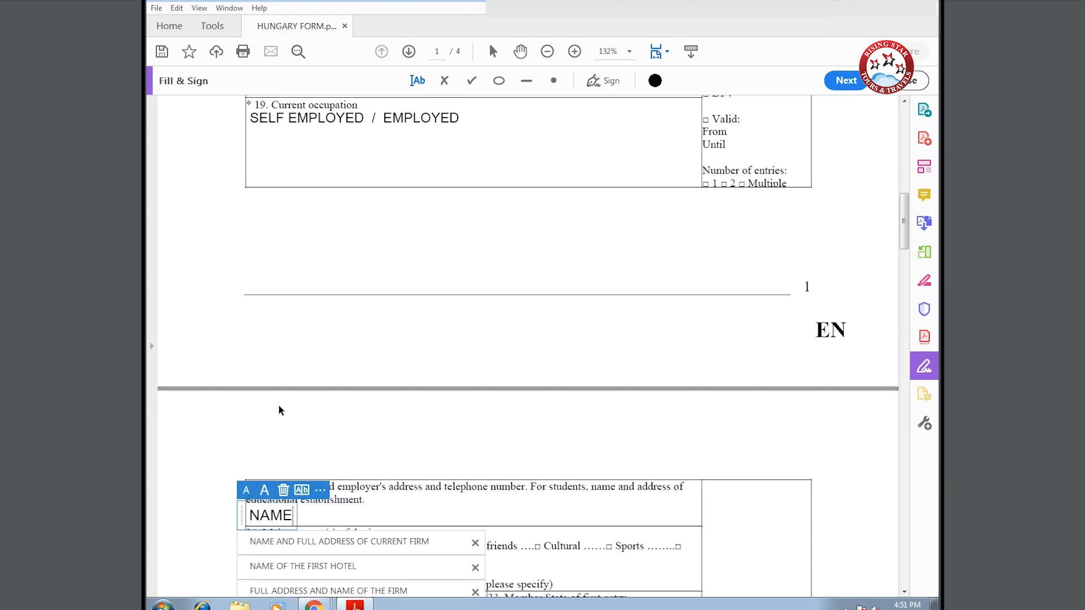
{"action": "type", "text": " A"}
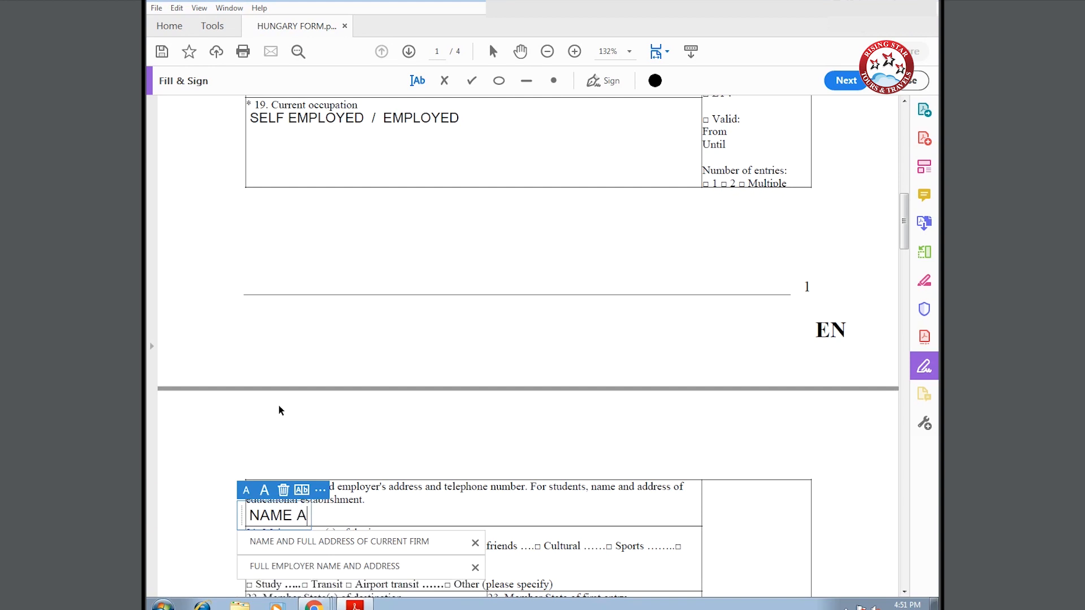
{"action": "type", "text": "ND ADDRESS"}
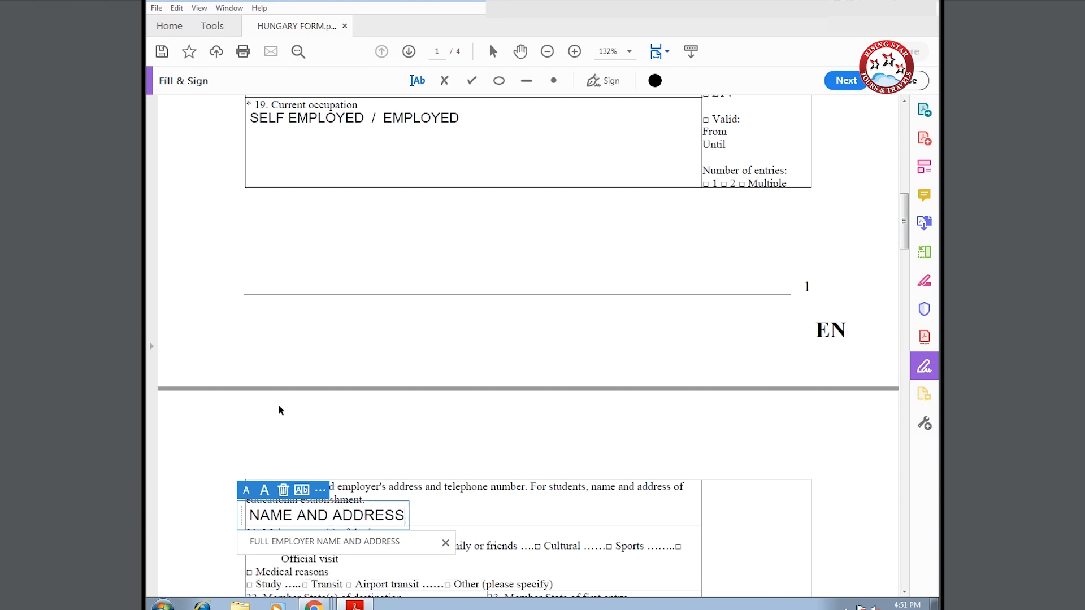
{"action": "type", "text": " OF T"}
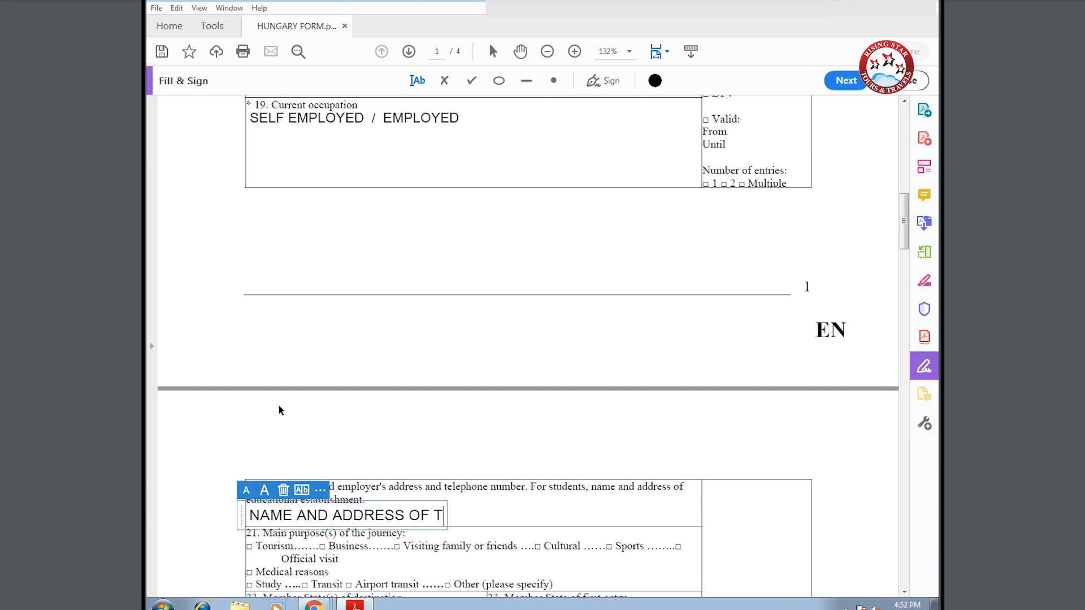
{"action": "type", "text": "HE FIRM"}
{"action": "scroll", "coordinate": [278, 404], "scroll_direction": "down", "scroll_amount": 2}
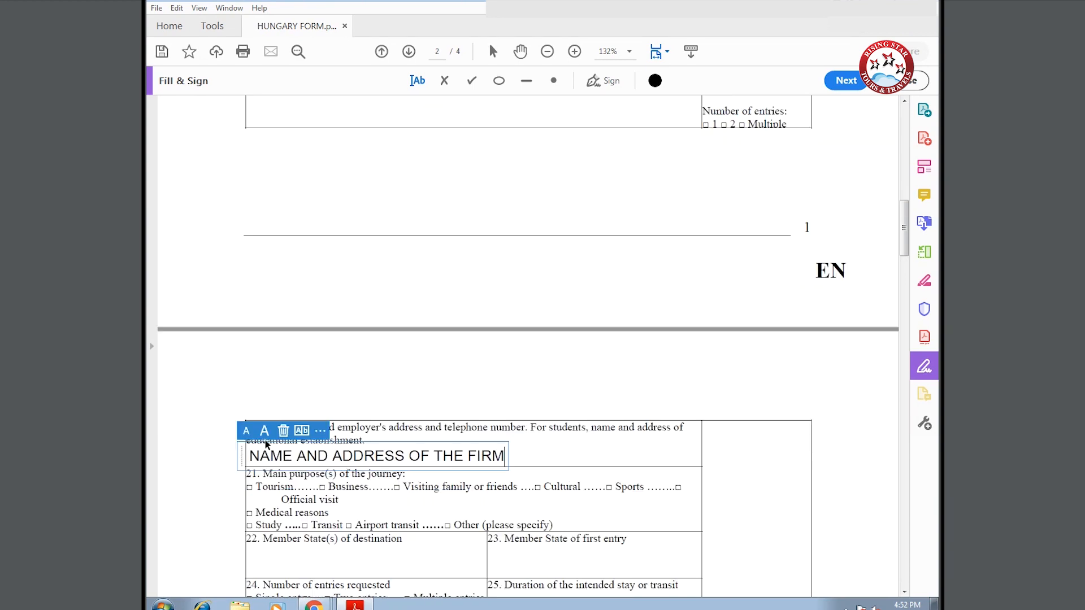
{"action": "left_click", "coordinate": [249, 487]}
{"action": "scroll", "coordinate": [235, 517], "scroll_direction": "down", "scroll_amount": 2}
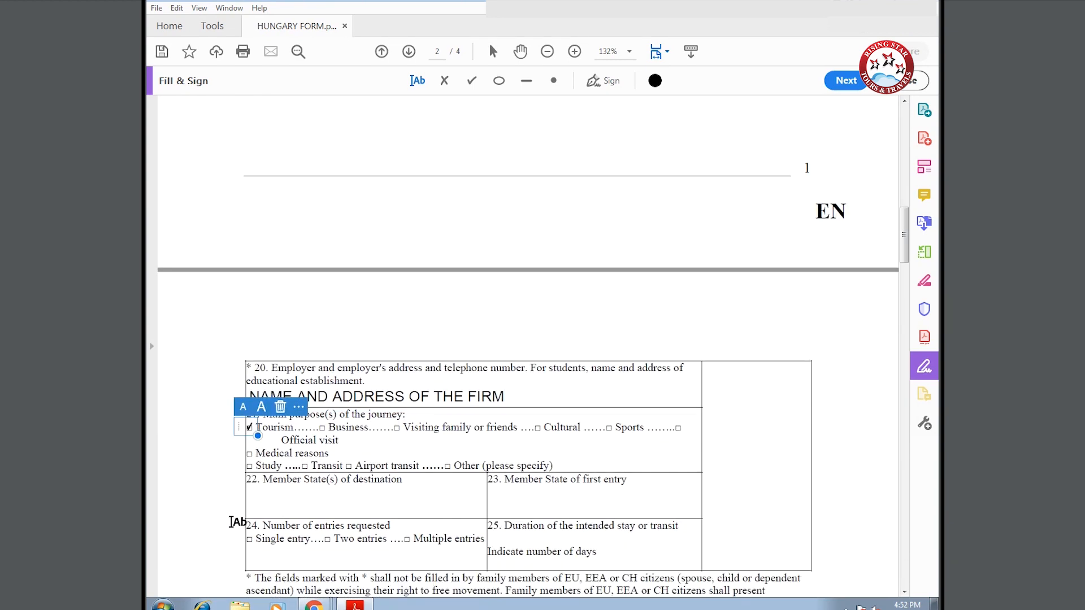
- Enter HUNGARY as both the destination state and the first-entry state
{"action": "left_click", "coordinate": [242, 508]}
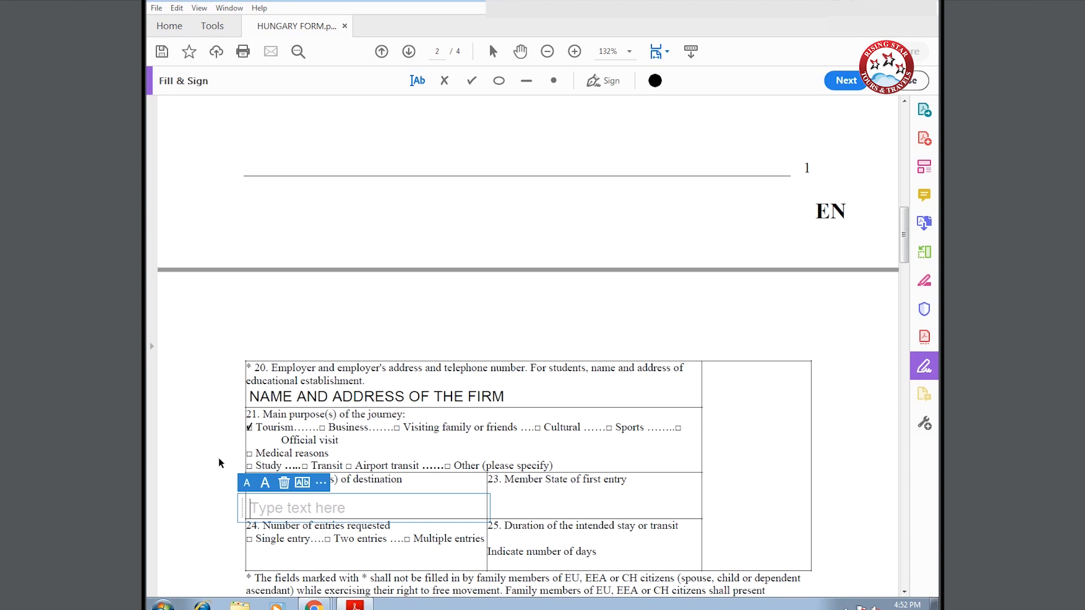
{"action": "type", "text": "HUNGAR"}
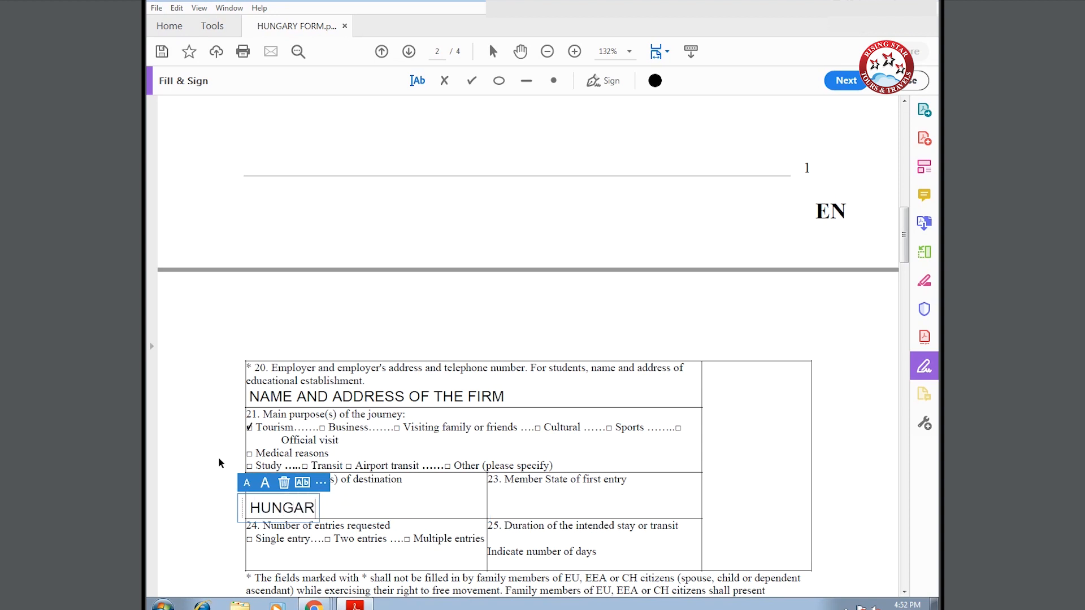
{"action": "type", "text": "Y"}
{"action": "left_click", "coordinate": [507, 500]}
{"action": "left_click", "coordinate": [507, 501]}
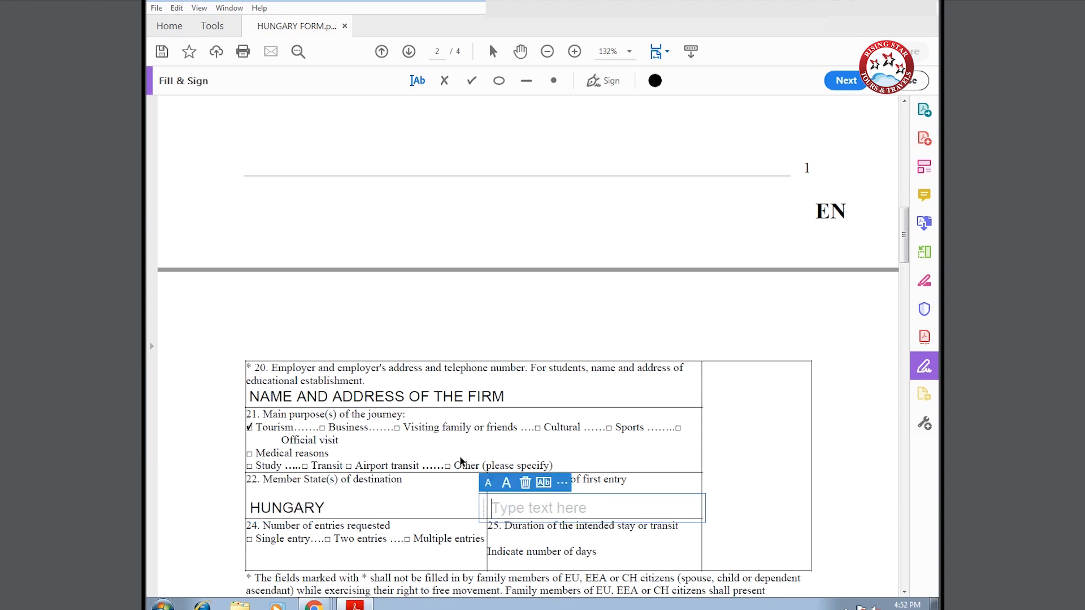
{"action": "type", "text": "HUNGAR"}
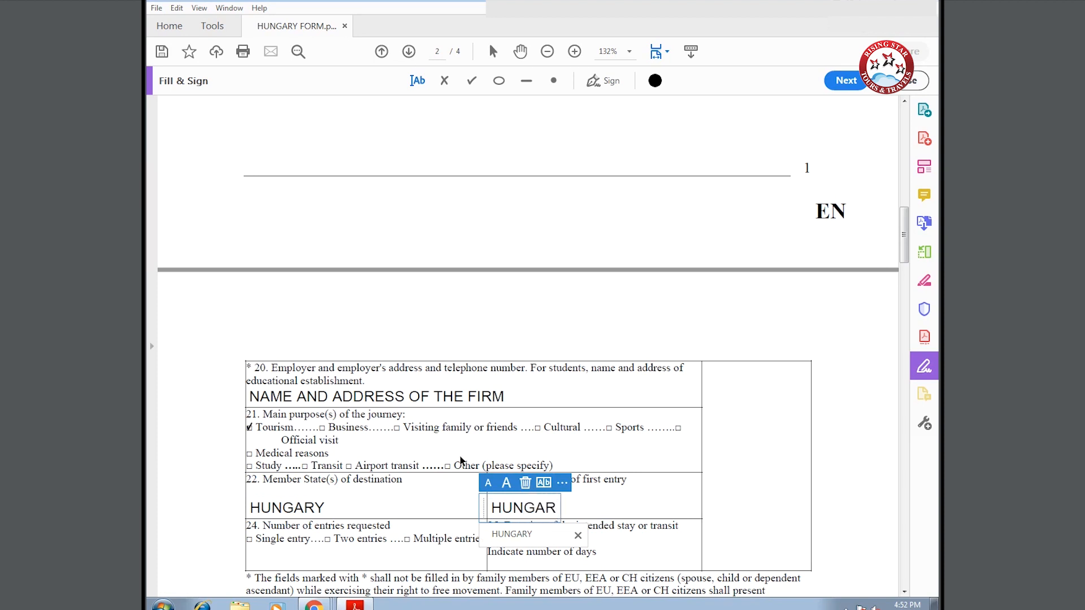
{"action": "type", "text": "Y"}
- Tick Multiple entries and enter 10 as the number of days of stay
{"action": "scroll", "coordinate": [460, 458], "scroll_direction": "down", "scroll_amount": 3}
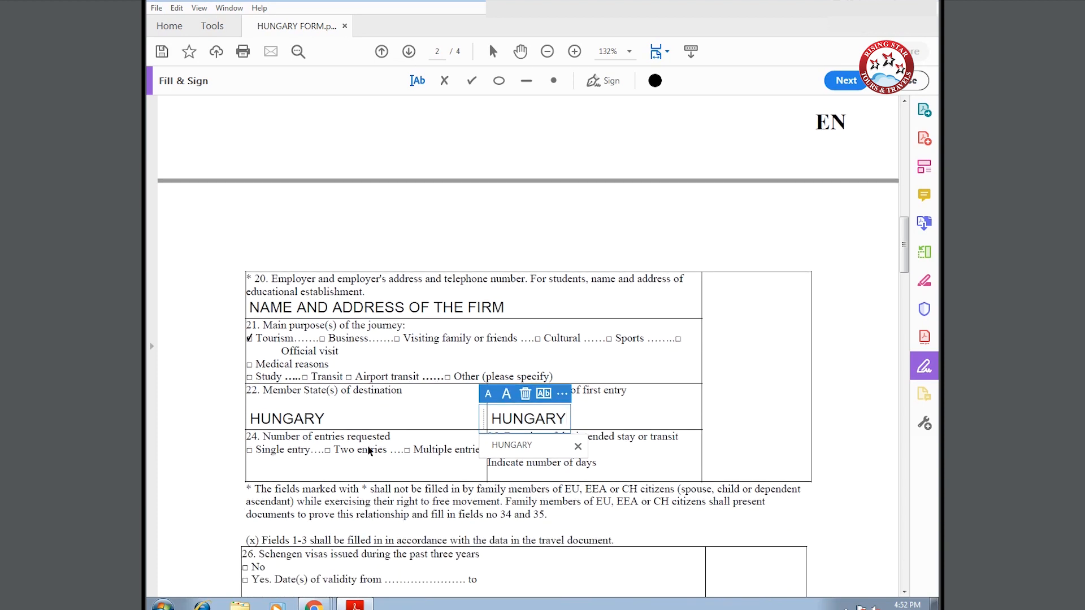
{"action": "left_click", "coordinate": [408, 450]}
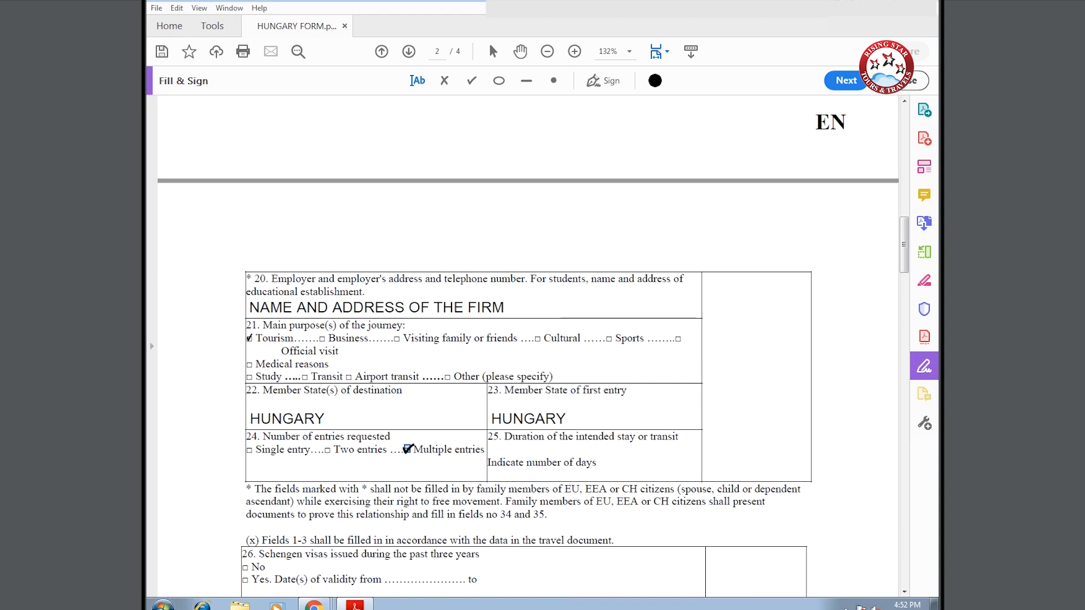
{"action": "left_click", "coordinate": [408, 449]}
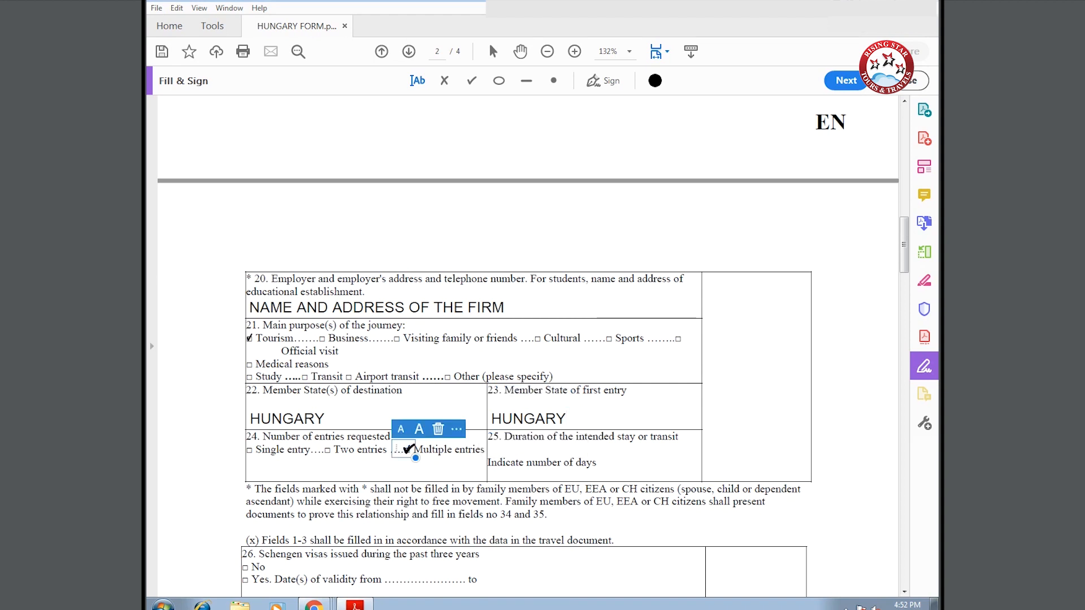
{"action": "left_click", "coordinate": [606, 467]}
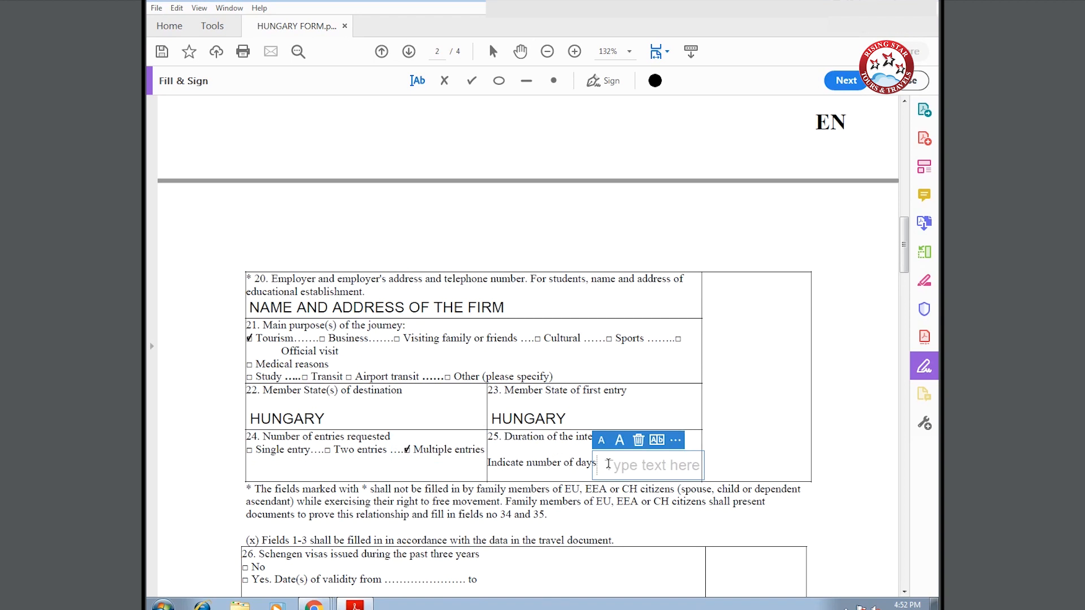
{"action": "type", "text": "10"}
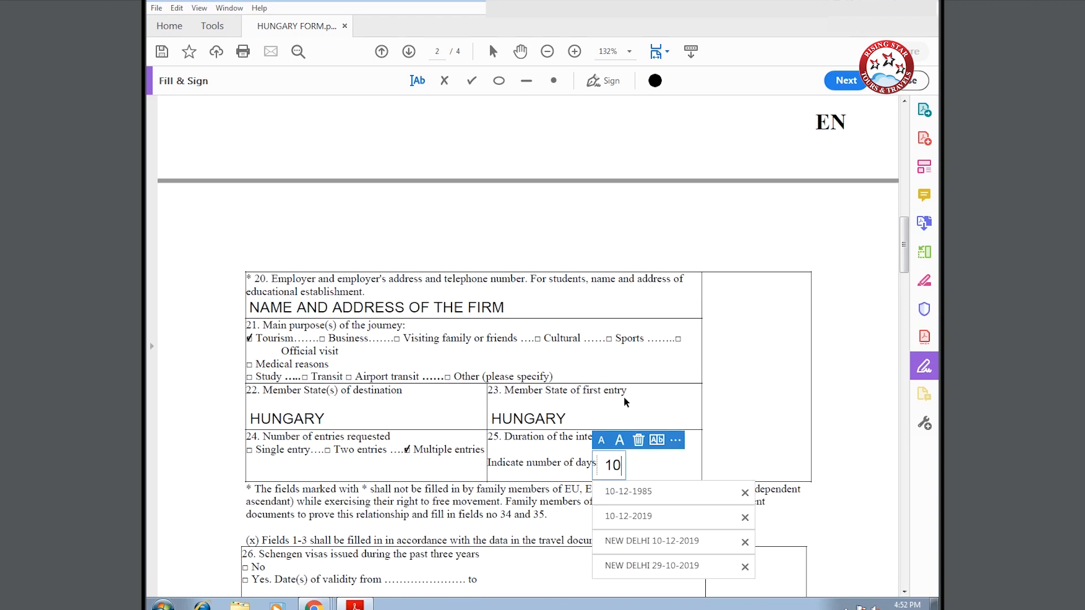
{"action": "scroll", "coordinate": [277, 513], "scroll_direction": "down", "scroll_amount": 3}
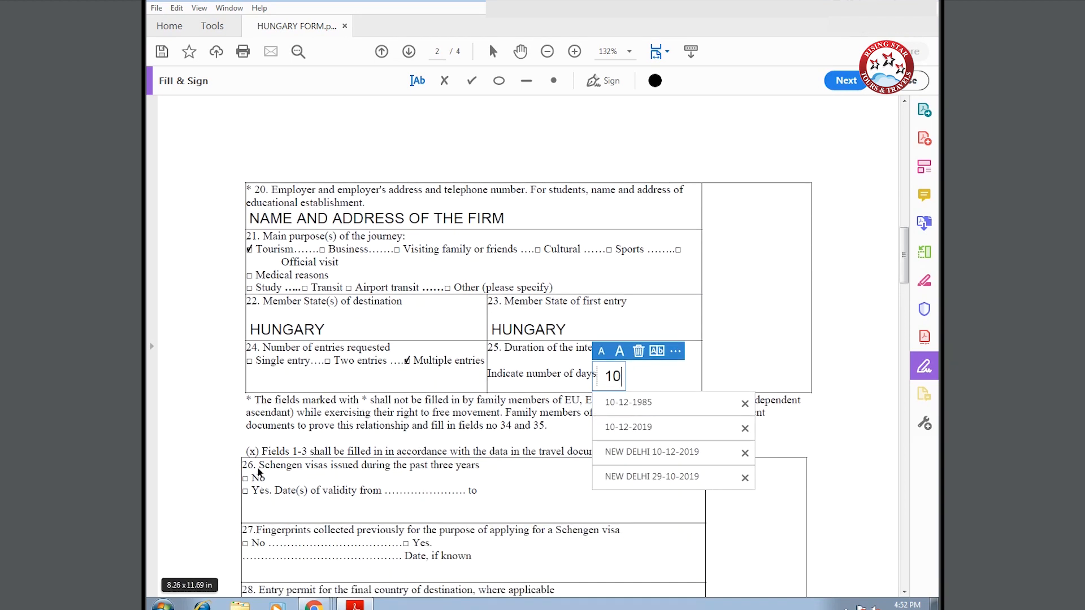
- Tick No for previous Schengen visas and for previously collected fingerprints
{"action": "left_click", "coordinate": [245, 478]}
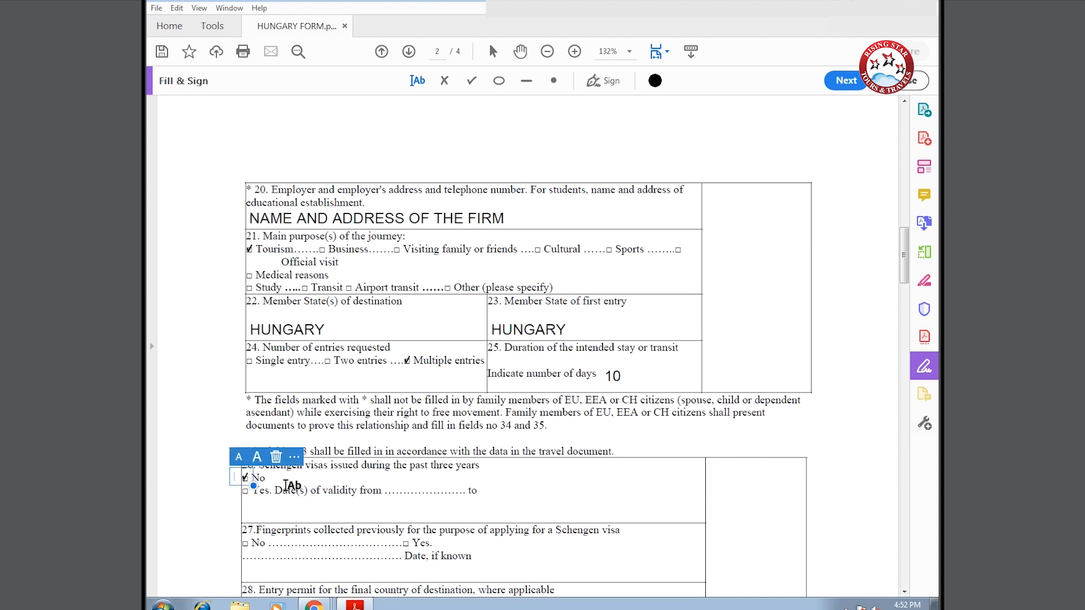
{"action": "scroll", "coordinate": [283, 485], "scroll_direction": "down", "scroll_amount": 2}
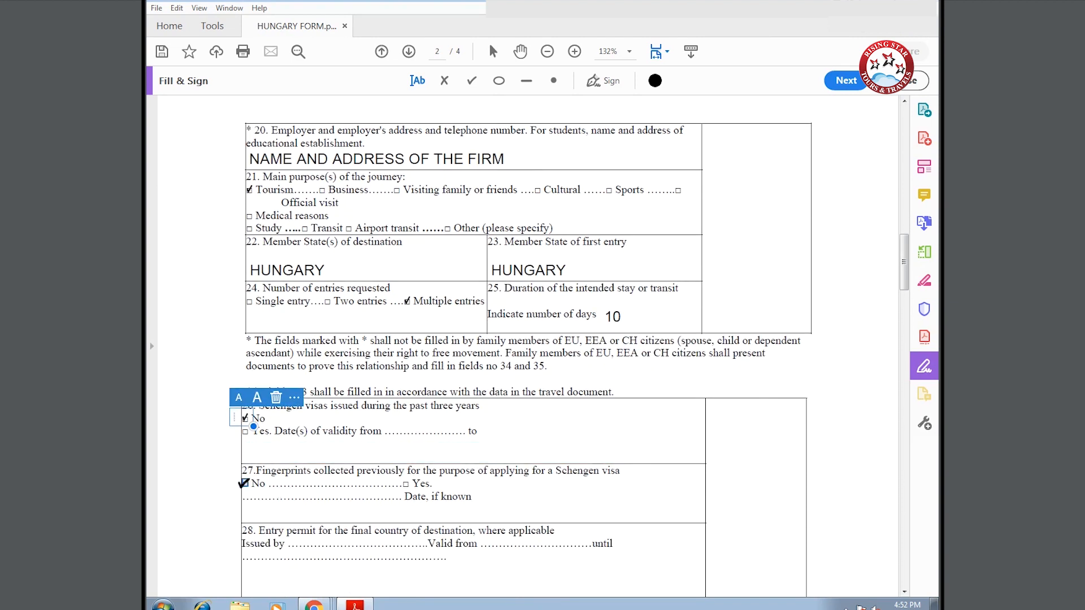
{"action": "left_click", "coordinate": [247, 481]}
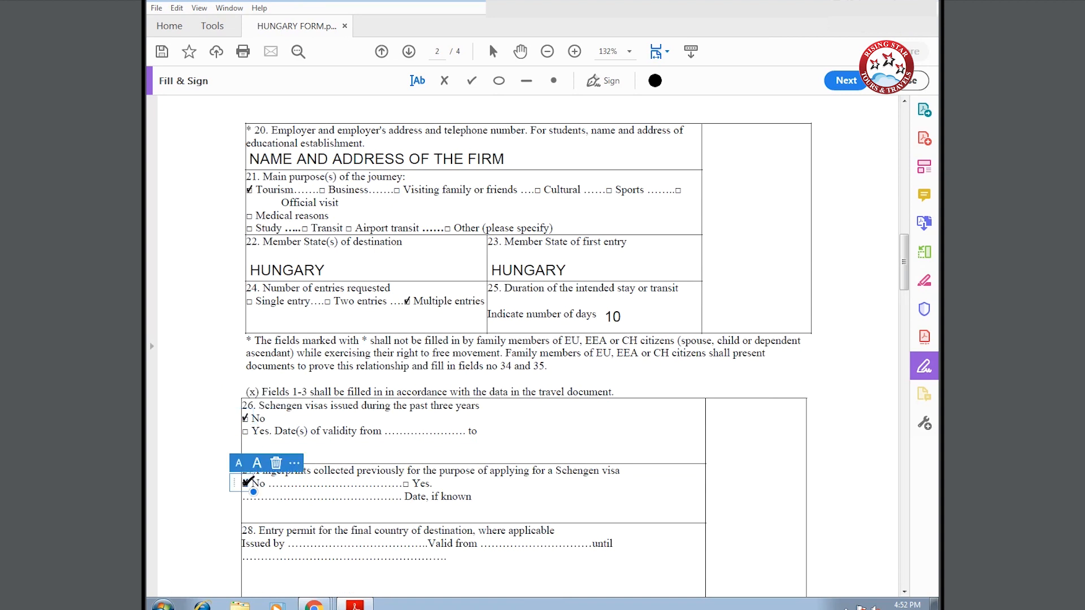
{"action": "scroll", "coordinate": [291, 487], "scroll_direction": "down", "scroll_amount": 3}
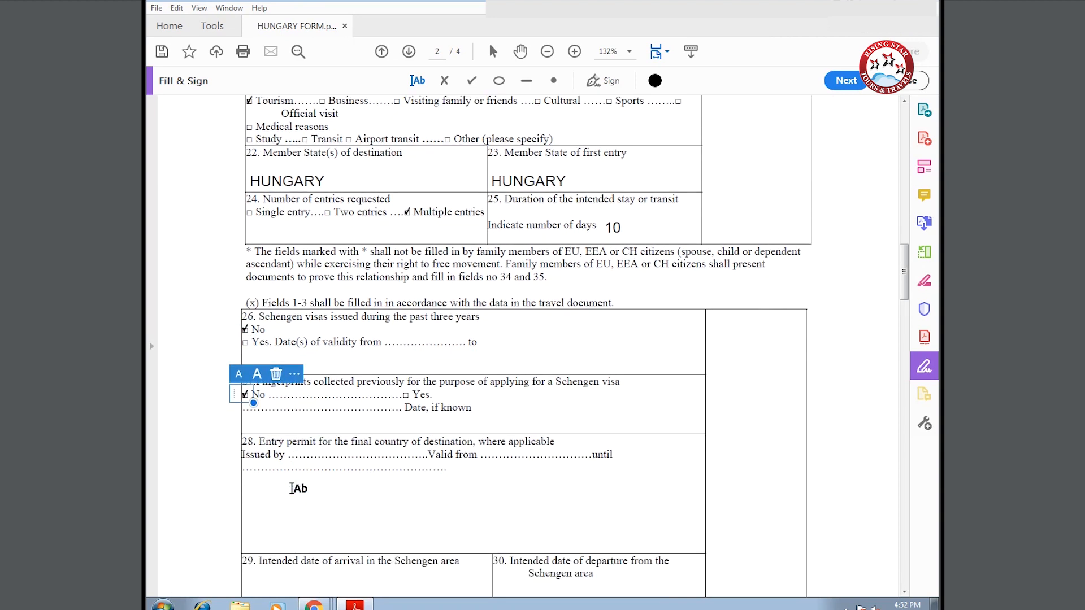
{"action": "scroll", "coordinate": [291, 487], "scroll_direction": "down", "scroll_amount": 3}
- Enter arrival date 01-12-2019 and departure date 10-12-2019
{"action": "left_click", "coordinate": [247, 484]}
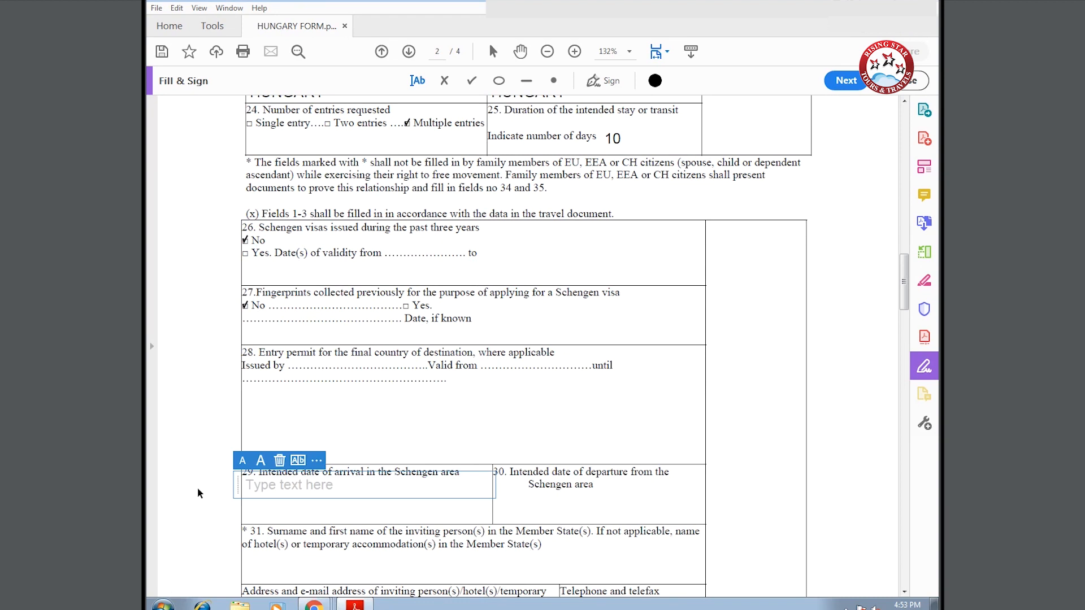
{"action": "type", "text": "01-12"}
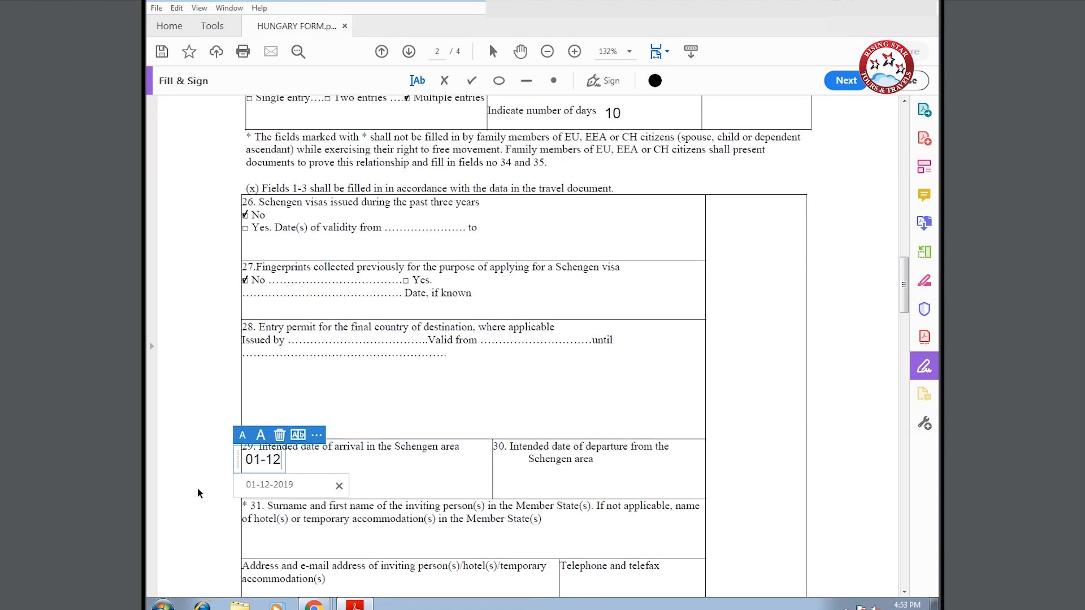
{"action": "type", "text": "-2019"}
{"action": "left_click", "coordinate": [519, 484]}
{"action": "left_click", "coordinate": [509, 489]}
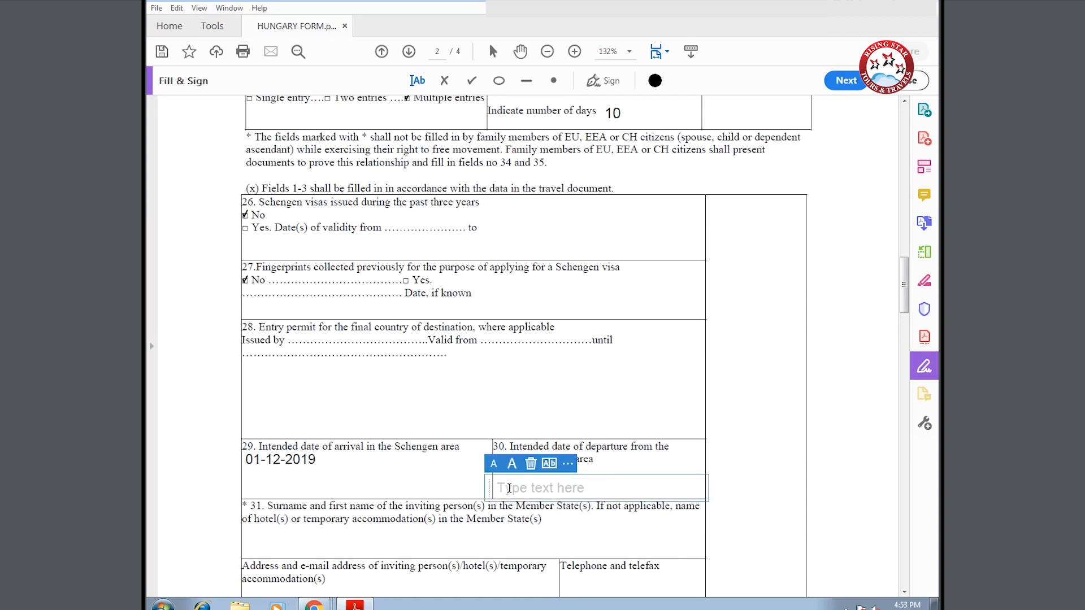
{"action": "type", "text": "10"}
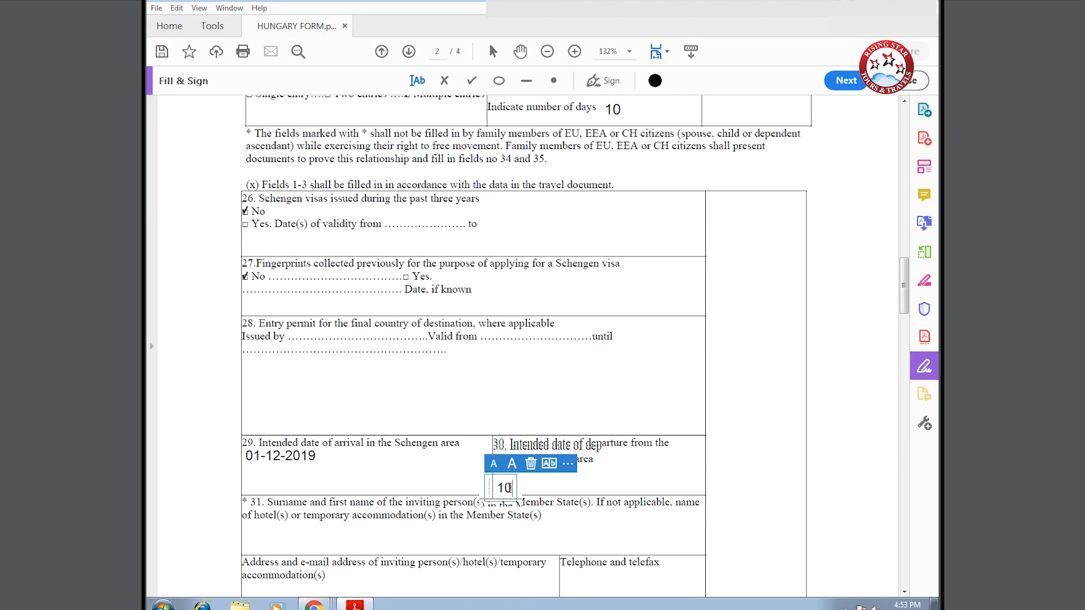
{"action": "type", "text": "-12-201"}
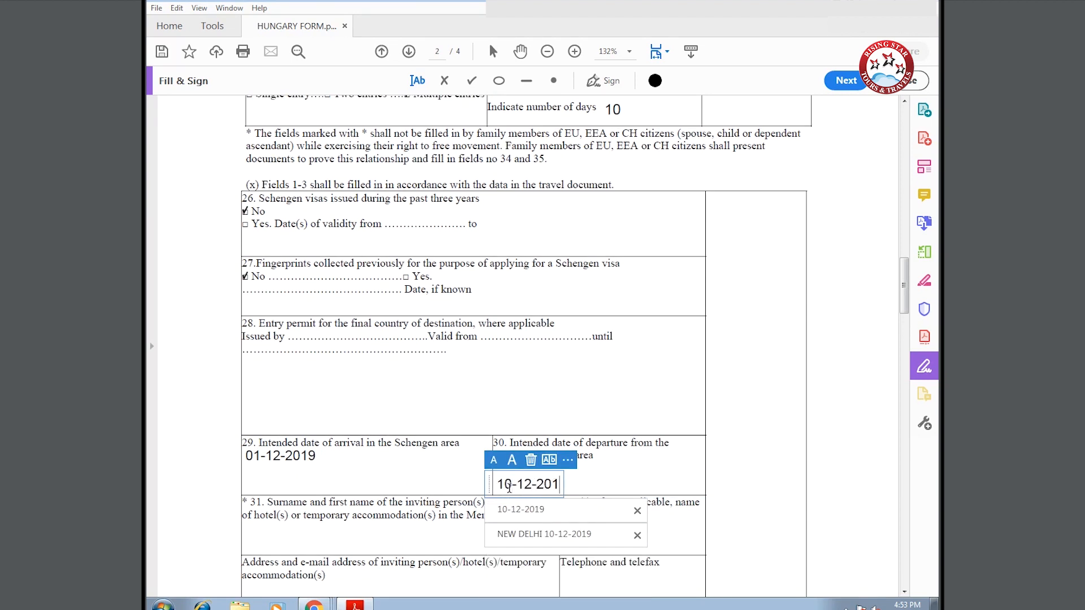
{"action": "type", "text": "9"}
{"action": "scroll", "coordinate": [334, 514], "scroll_direction": "down", "scroll_amount": 3}
{"action": "left_click", "coordinate": [246, 455]}
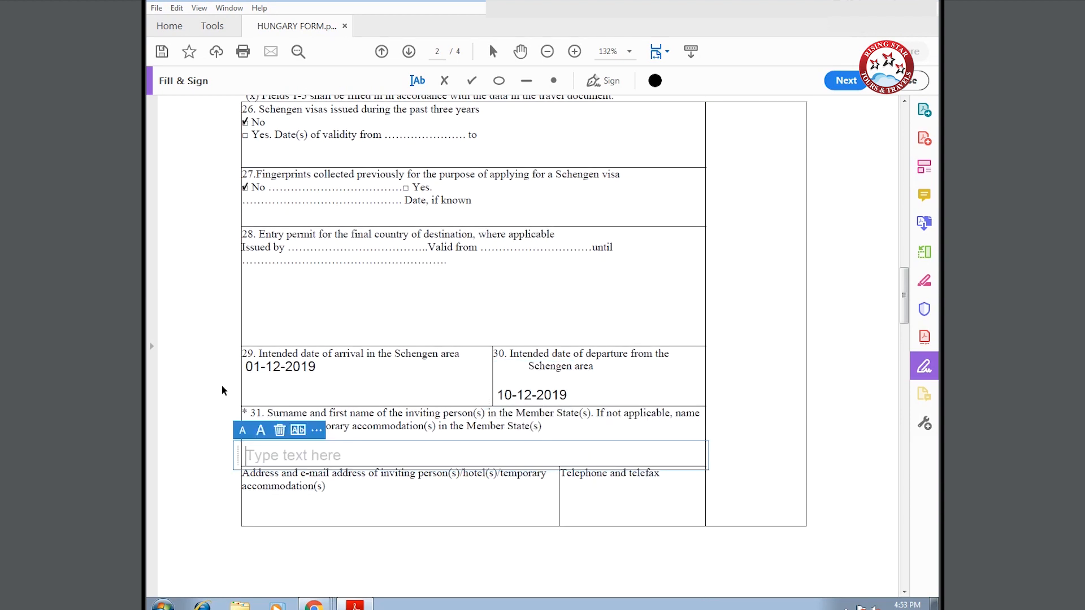
- Fill field 31 with HOTEL NAME, ADDRESS OF THE ABOVE MENTIONED HOTEL and CONTACT NUMBER OF THE HOTEL
{"action": "type", "text": "HOTEL NAME"}
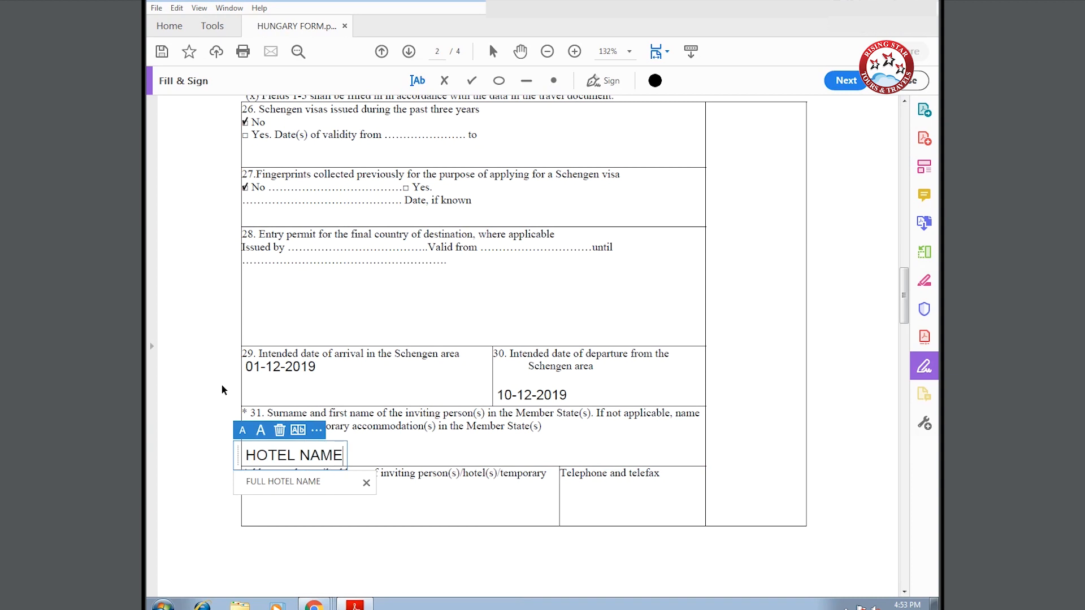
{"action": "left_click", "coordinate": [248, 514]}
{"action": "type", "text": "A"}
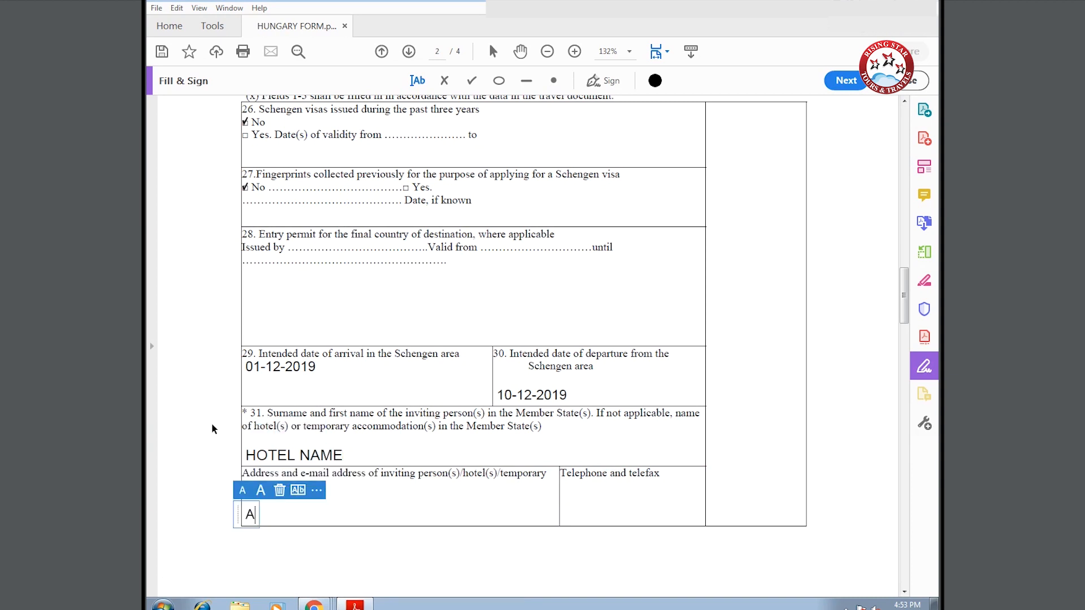
{"action": "type", "text": "DDRESS OF THE A"}
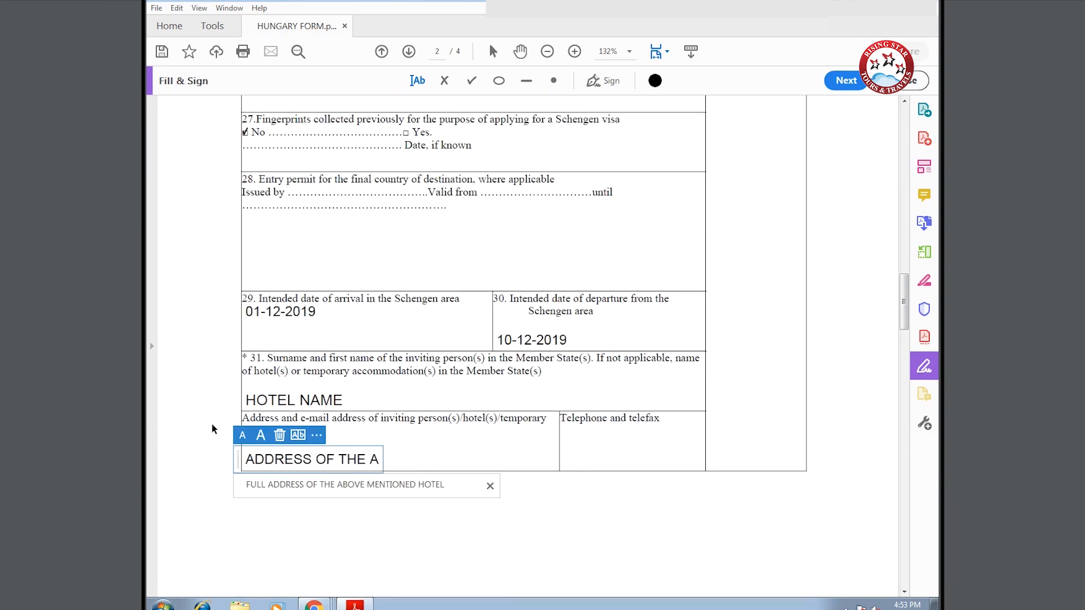
{"action": "type", "text": "BOVE MENTIONED HO"}
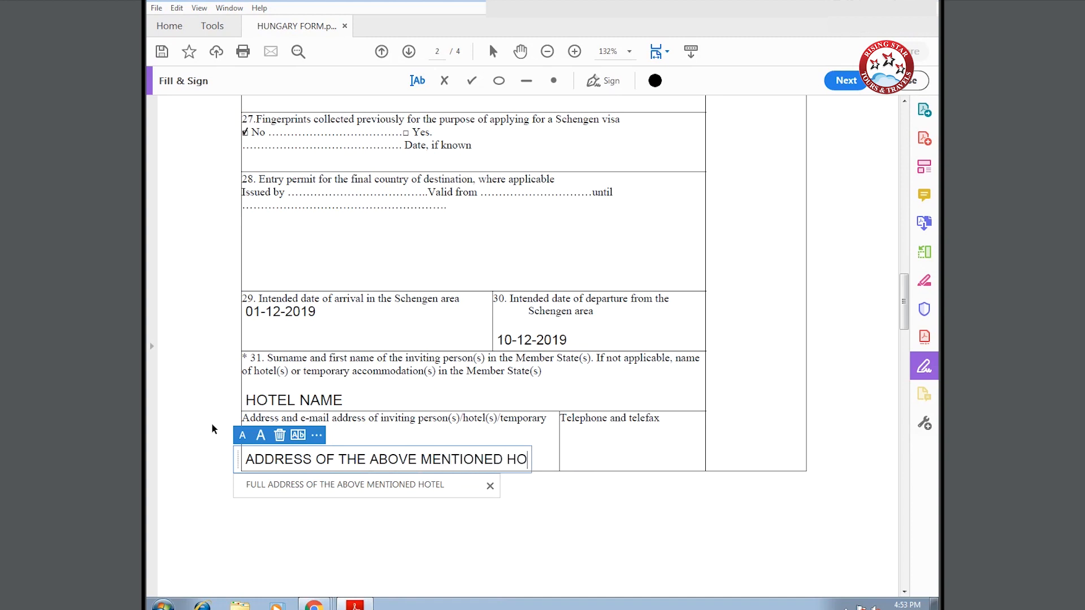
{"action": "type", "text": "TEL"}
{"action": "left_click", "coordinate": [565, 433]}
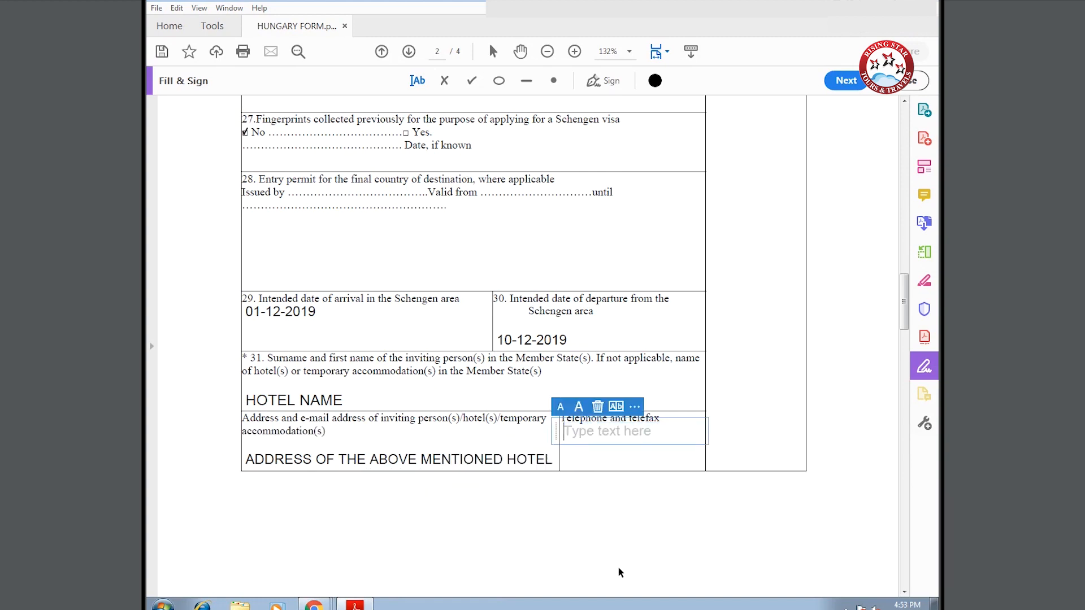
{"action": "type", "text": "CONTAC"}
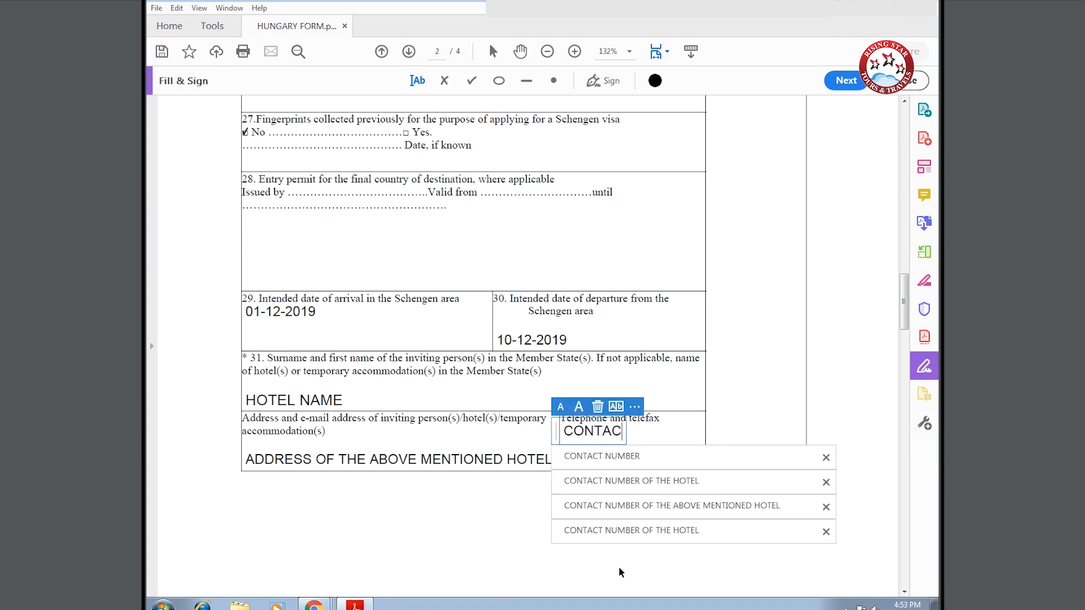
{"action": "type", "text": "T NUMBER"}
{"action": "key", "text": "Return"}
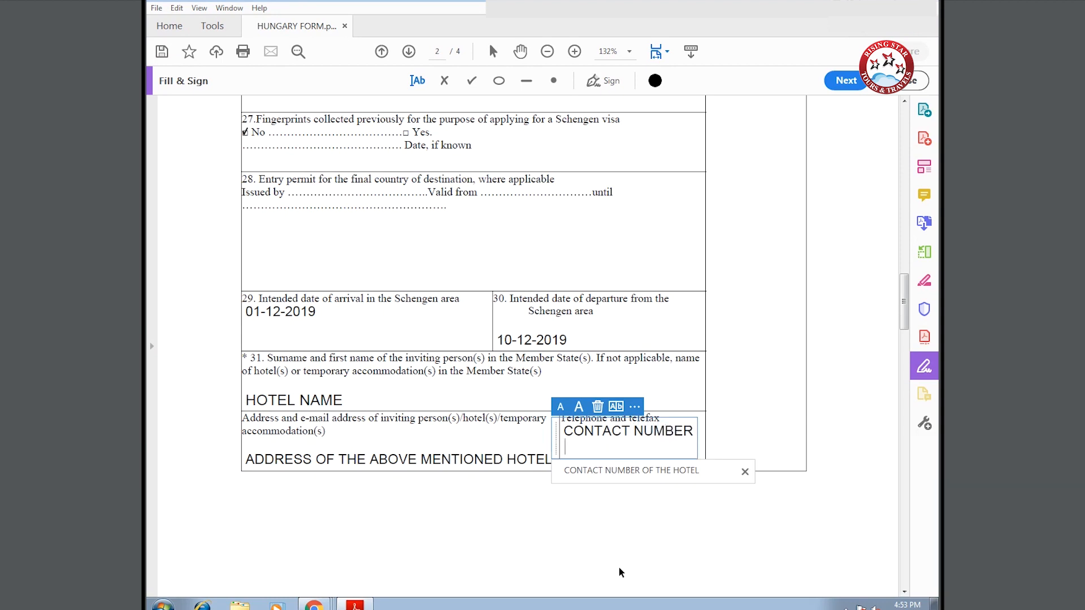
{"action": "type", "text": "OF THE HOTEL"}
{"action": "scroll", "coordinate": [413, 509], "scroll_direction": "down", "scroll_amount": 5}
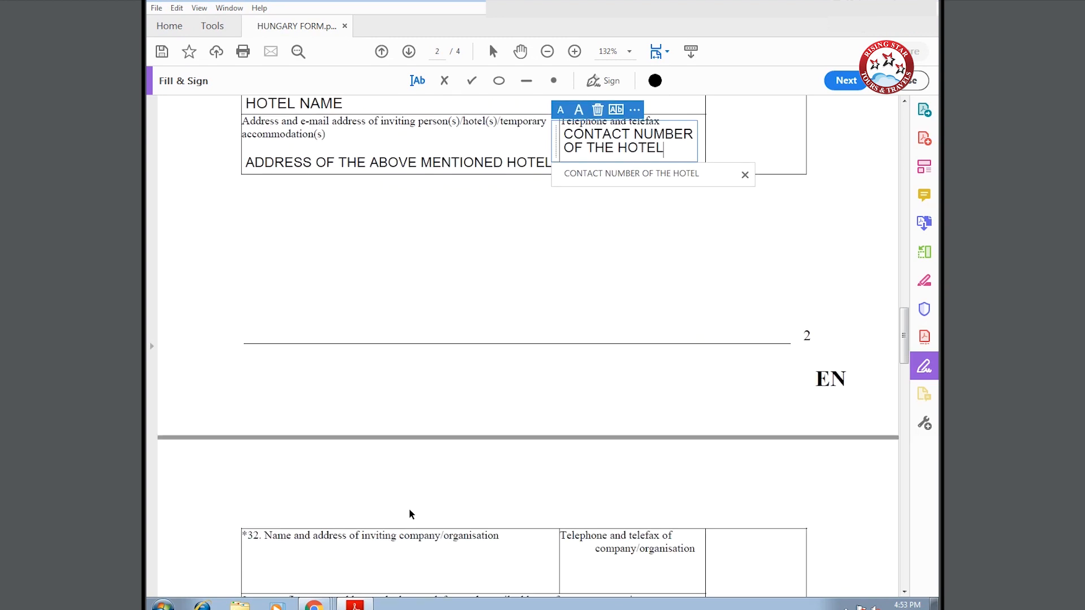
{"action": "scroll", "coordinate": [403, 509], "scroll_direction": "down", "scroll_amount": 3}
{"action": "scroll", "coordinate": [294, 420], "scroll_direction": "down", "scroll_amount": 2}
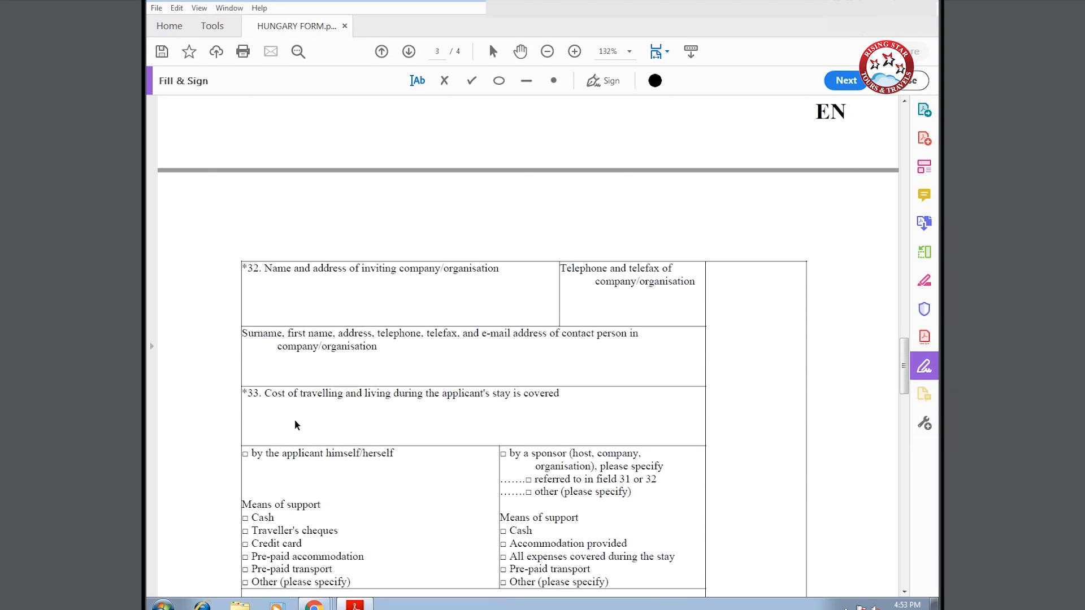
- Tick costs covered 'by the applicant', plus Cash, Pre-paid accommodation and Pre-paid transport
{"action": "scroll", "coordinate": [294, 425], "scroll_direction": "down", "scroll_amount": 2}
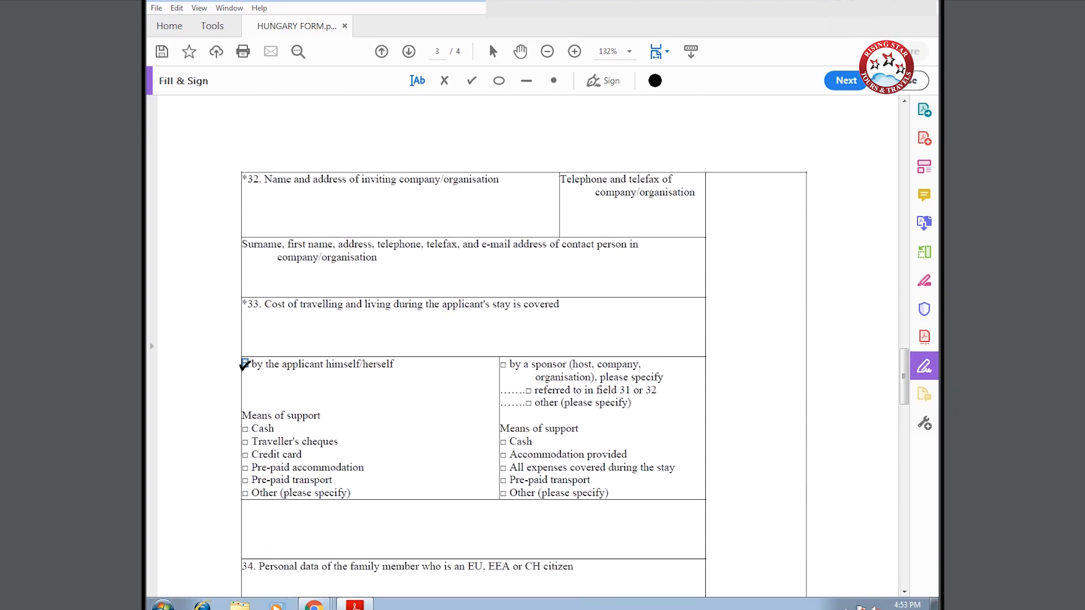
{"action": "left_click", "coordinate": [245, 361]}
{"action": "left_click", "coordinate": [245, 428]}
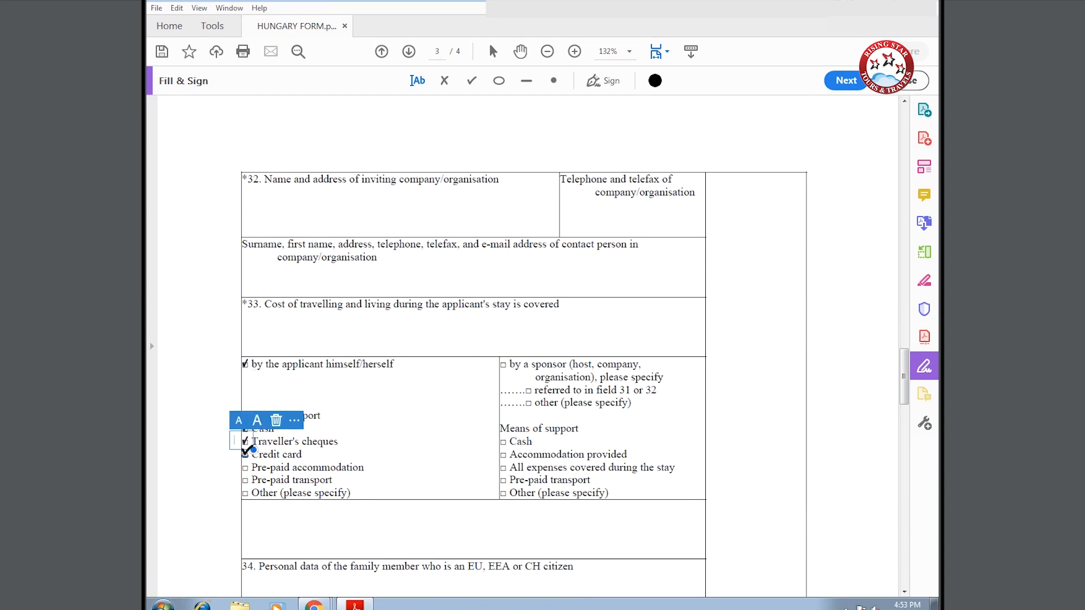
{"action": "left_click", "coordinate": [245, 467]}
{"action": "left_click", "coordinate": [245, 479]}
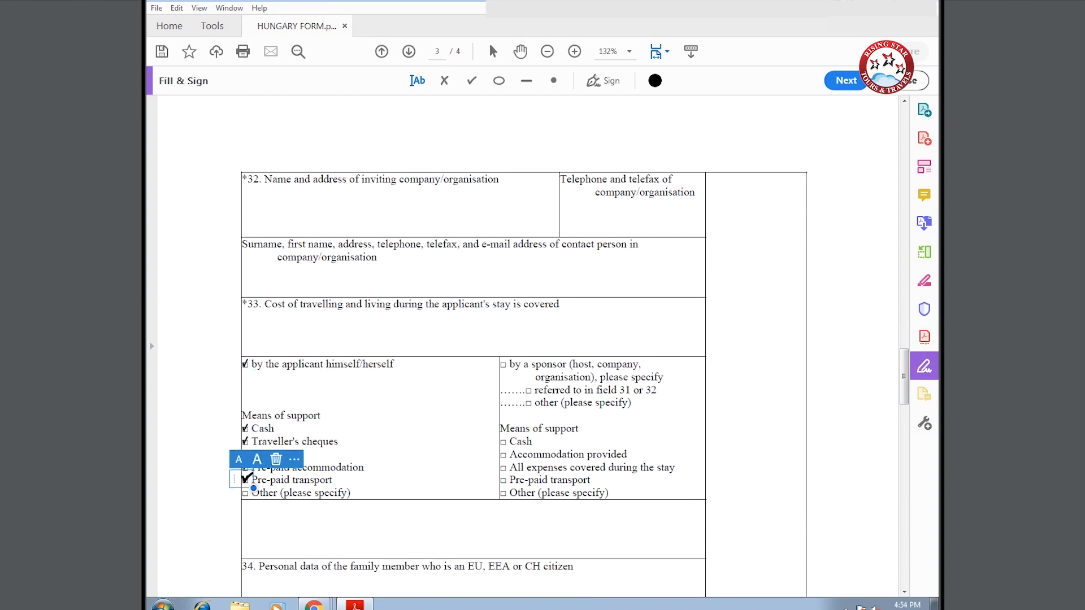
{"action": "scroll", "coordinate": [405, 467], "scroll_direction": "down", "scroll_amount": 3}
{"action": "scroll", "coordinate": [406, 466], "scroll_direction": "down", "scroll_amount": 10}
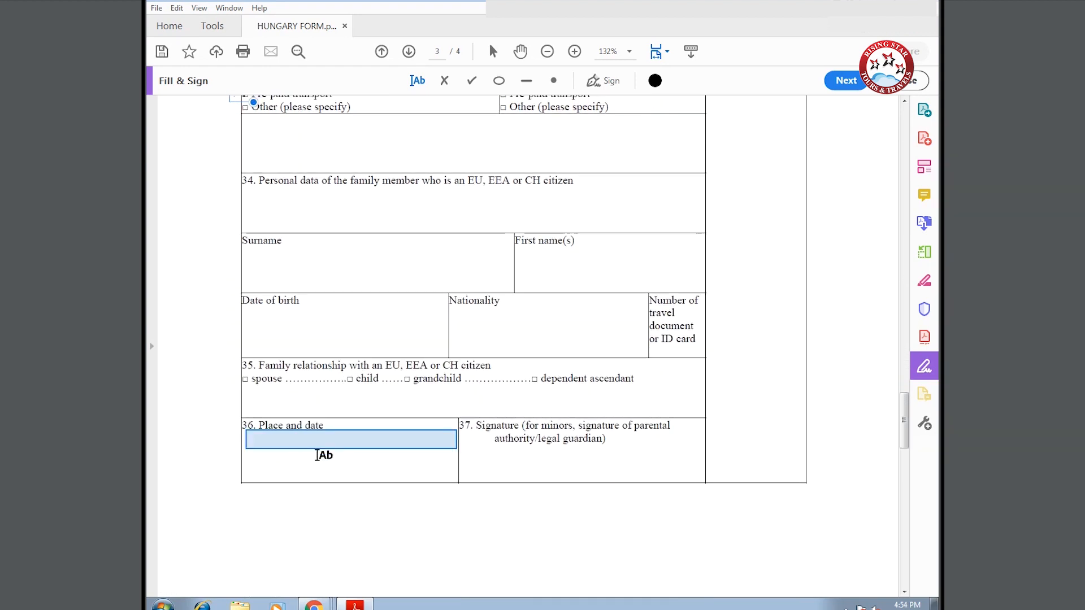
- Enter NEW DELHI and 11-12-2019 as place and date in field 36 and page 4's declaration
{"action": "left_click", "coordinate": [282, 443]}
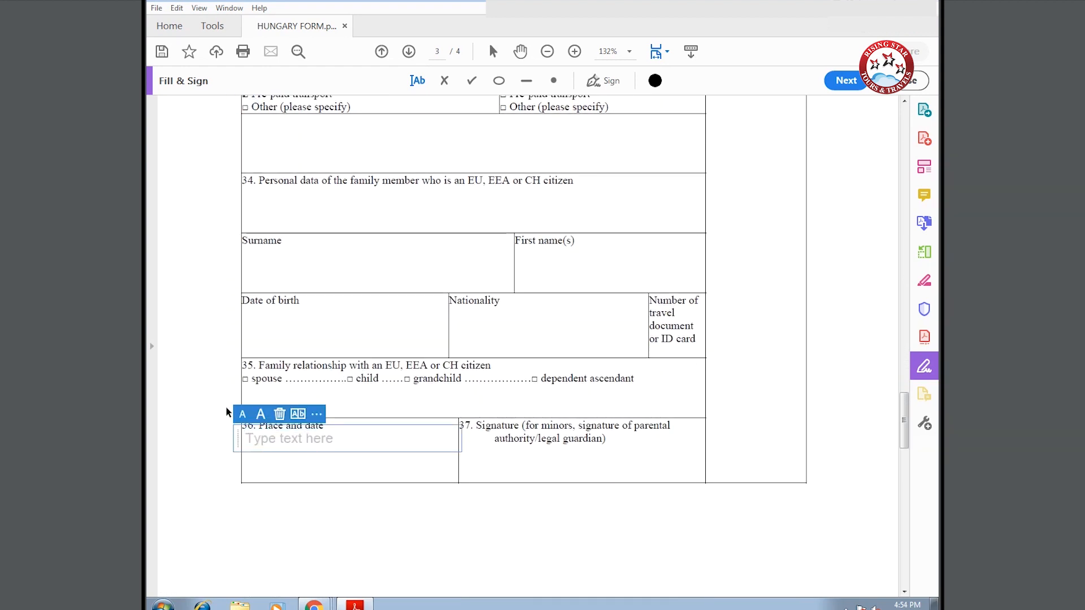
{"action": "type", "text": "NEW"}
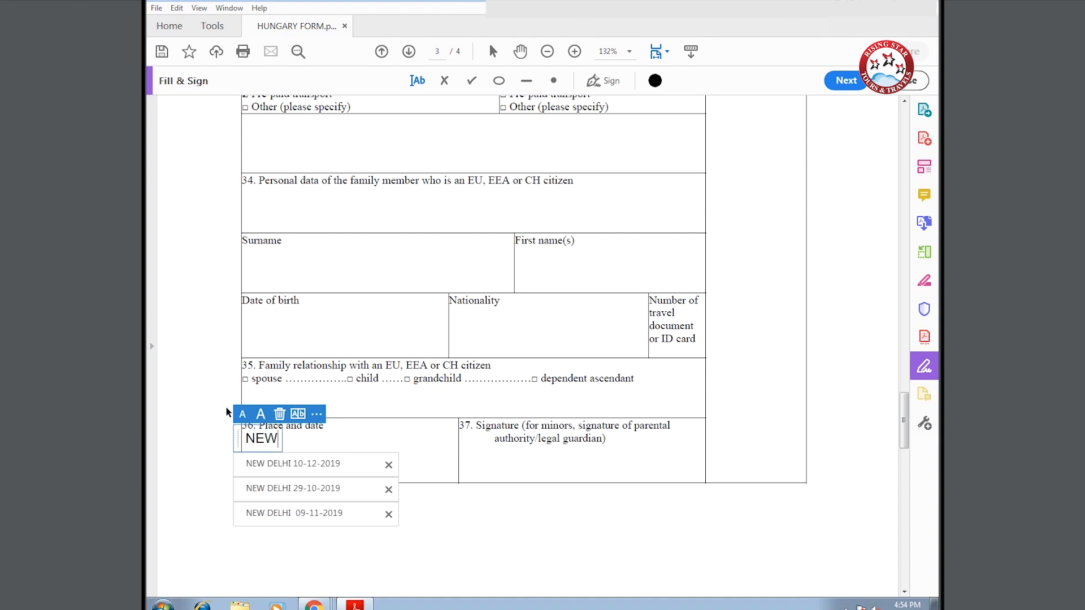
{"action": "type", "text": " DELHI"}
{"action": "key", "text": "Return"}
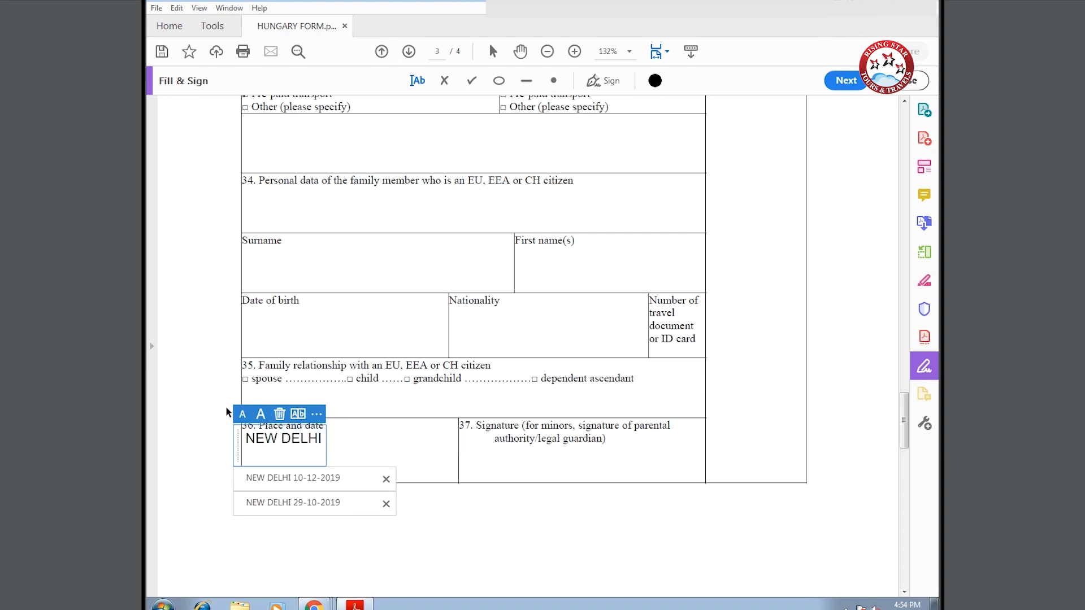
{"action": "type", "text": "11-12"}
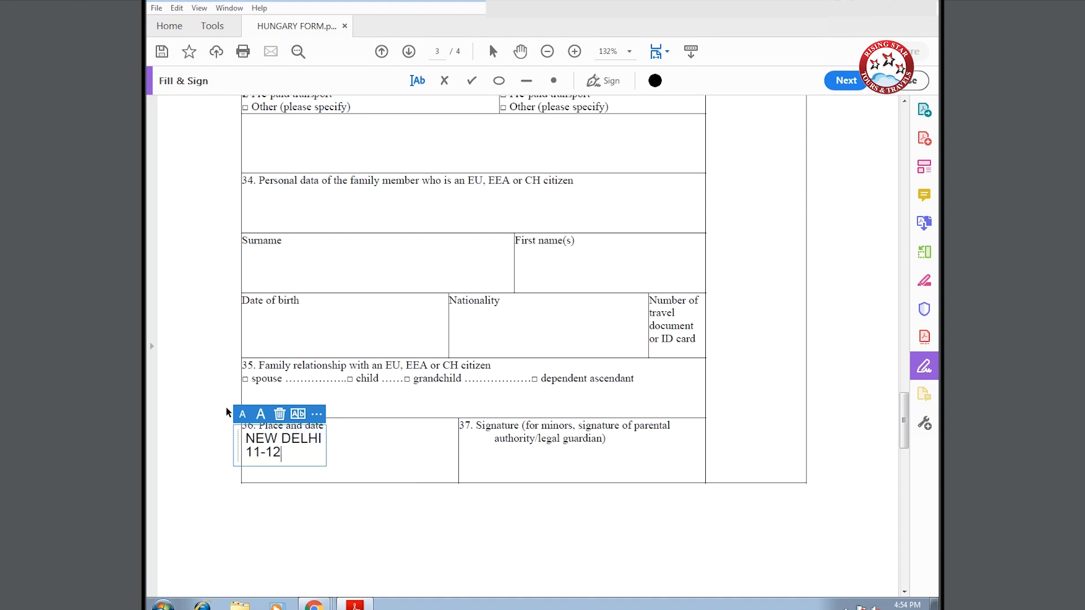
{"action": "type", "text": "-2019"}
{"action": "scroll", "coordinate": [228, 415], "scroll_direction": "down", "scroll_amount": 5}
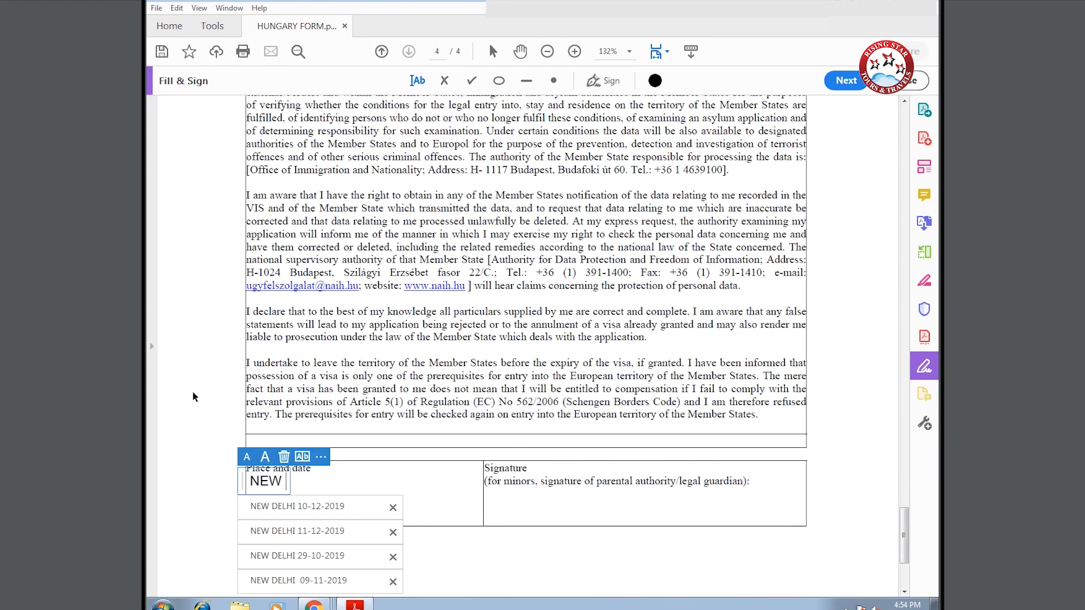
{"action": "type", "text": "DELHI 11-12-"}
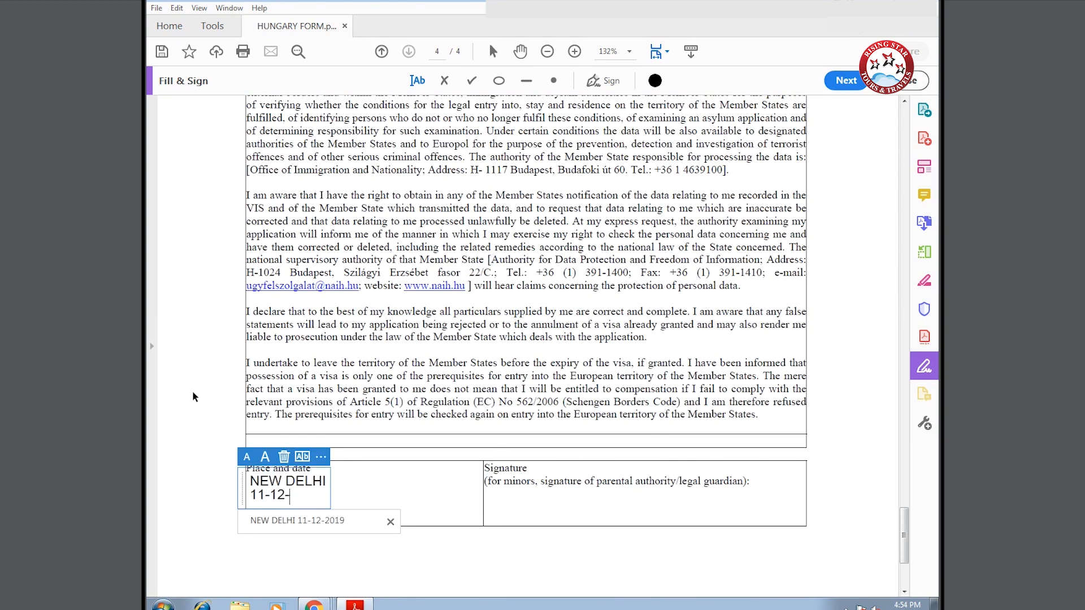
{"action": "left_click", "coordinate": [156, 8]}
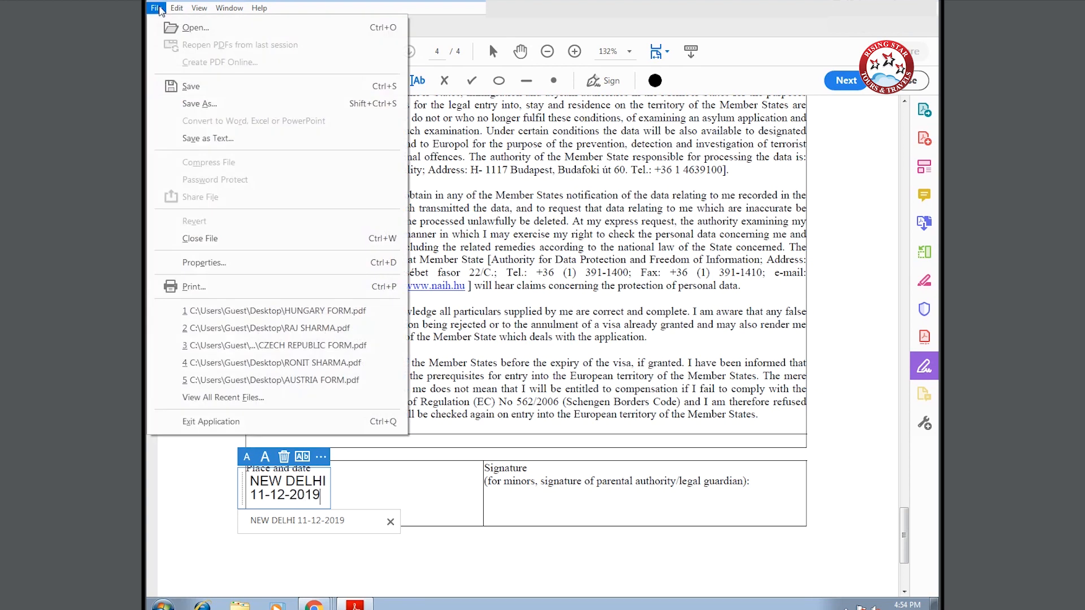
- Save a copy of the completed visa form to the Desktop, named with the applicant's full name
{"action": "left_click", "coordinate": [201, 104]}
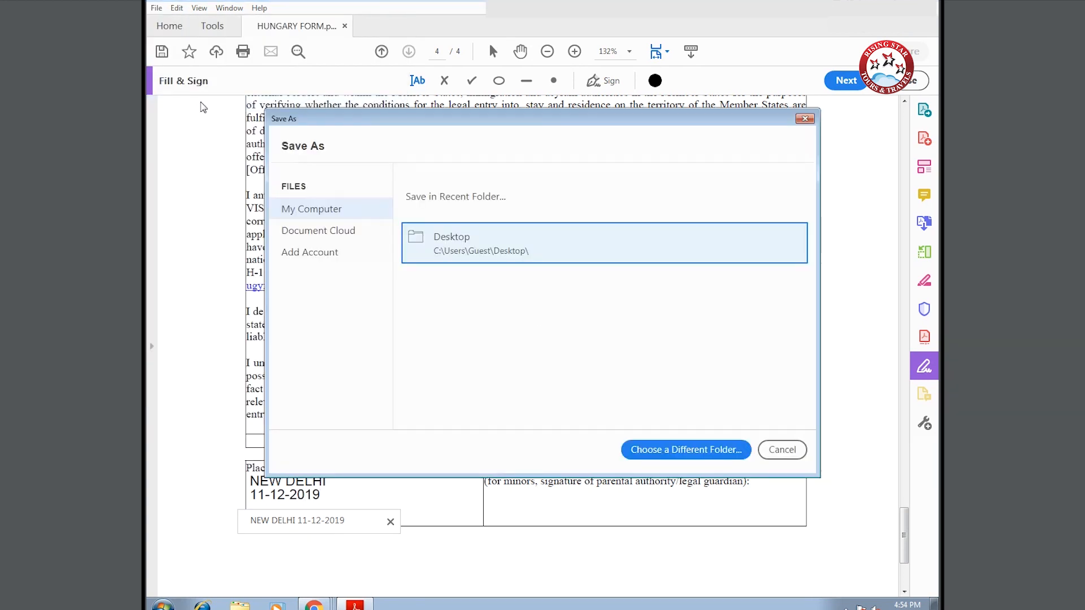
{"action": "left_click", "coordinate": [488, 254]}
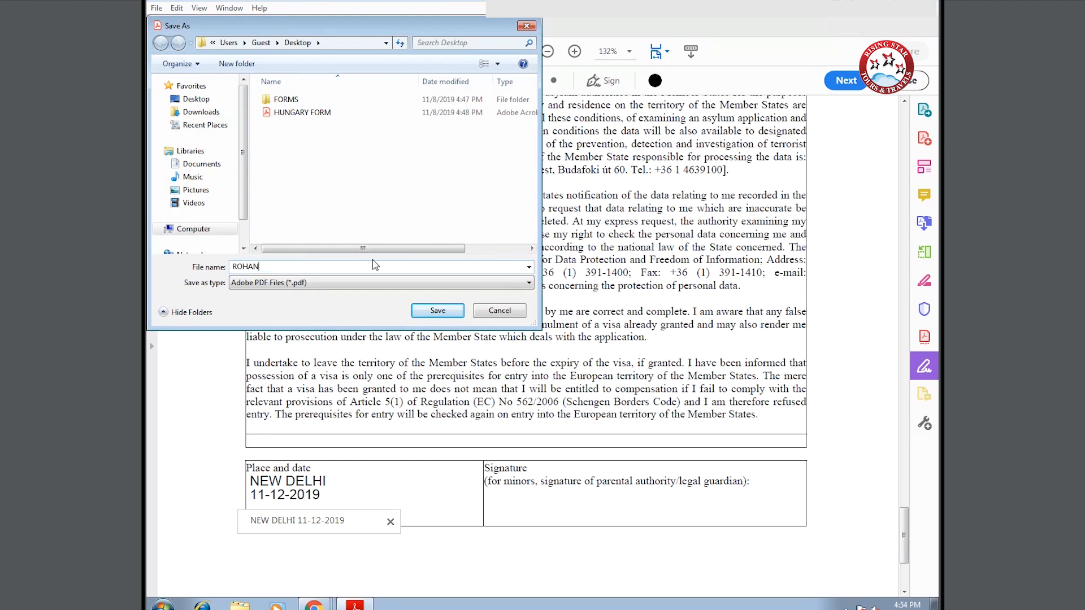
{"action": "left_click", "coordinate": [449, 312]}
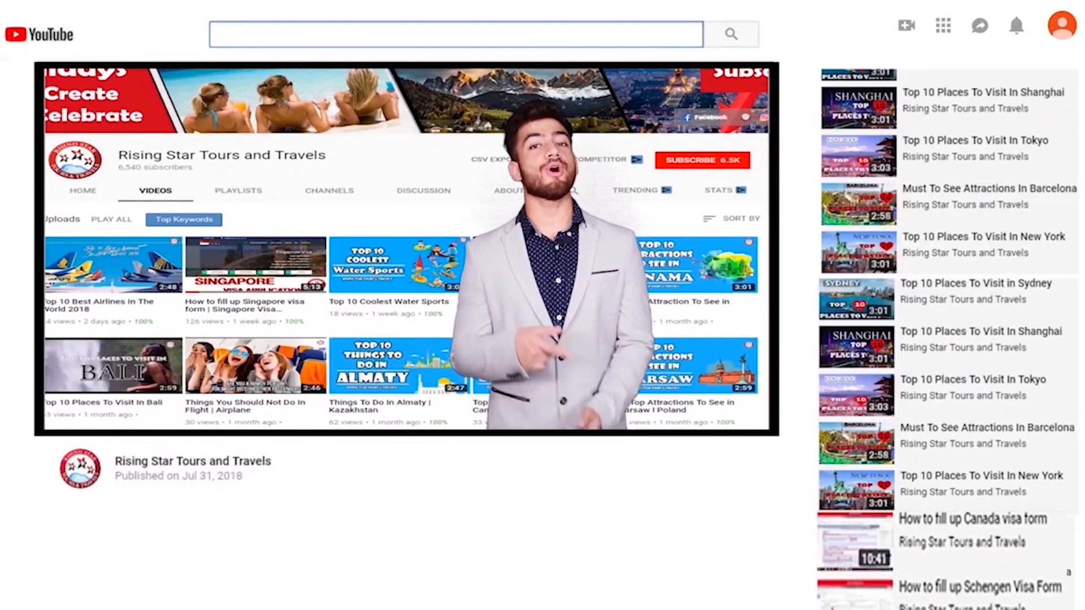